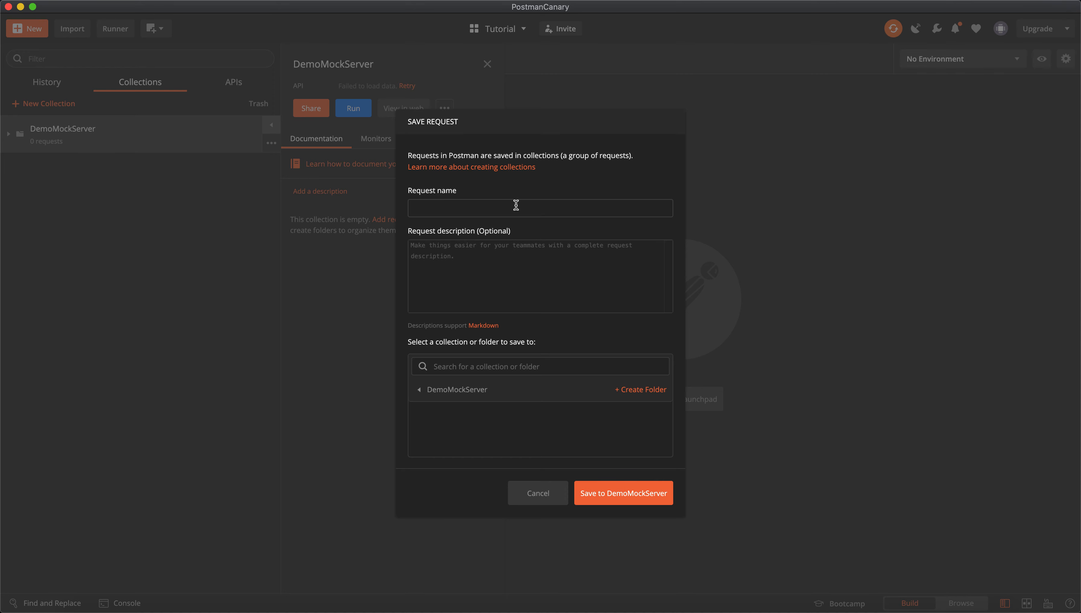
# Save the request as LoginUser in DemoMockServer, described 'This is for logging in the user into the application'.
pyautogui.write('oginUser')
pyautogui.press('Tab')
pyautogui.write('Thia ia')
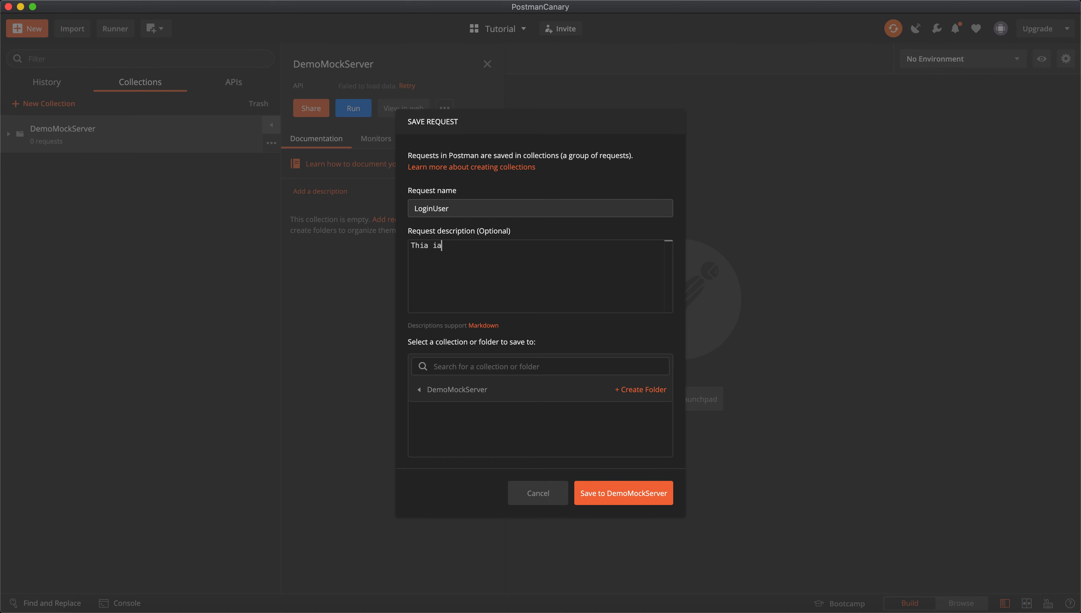
pyautogui.press('BackSpace')
pyautogui.press('BackSpace')
pyautogui.press('BackSpace')
pyautogui.press('BackSpace')
pyautogui.write('s is for logging in the user in to the application')
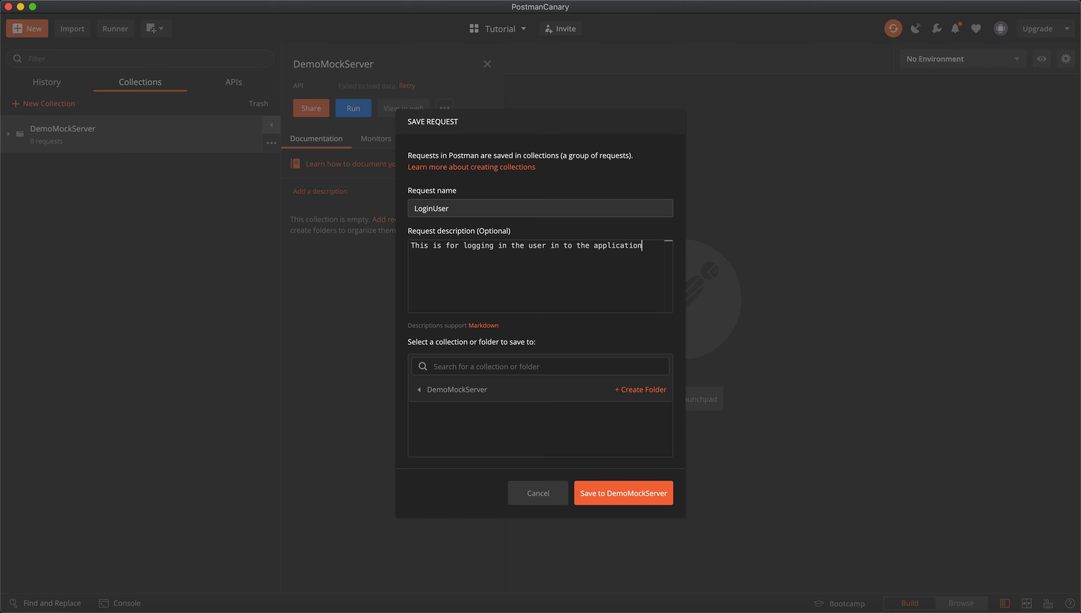
pyautogui.press('BackSpace')
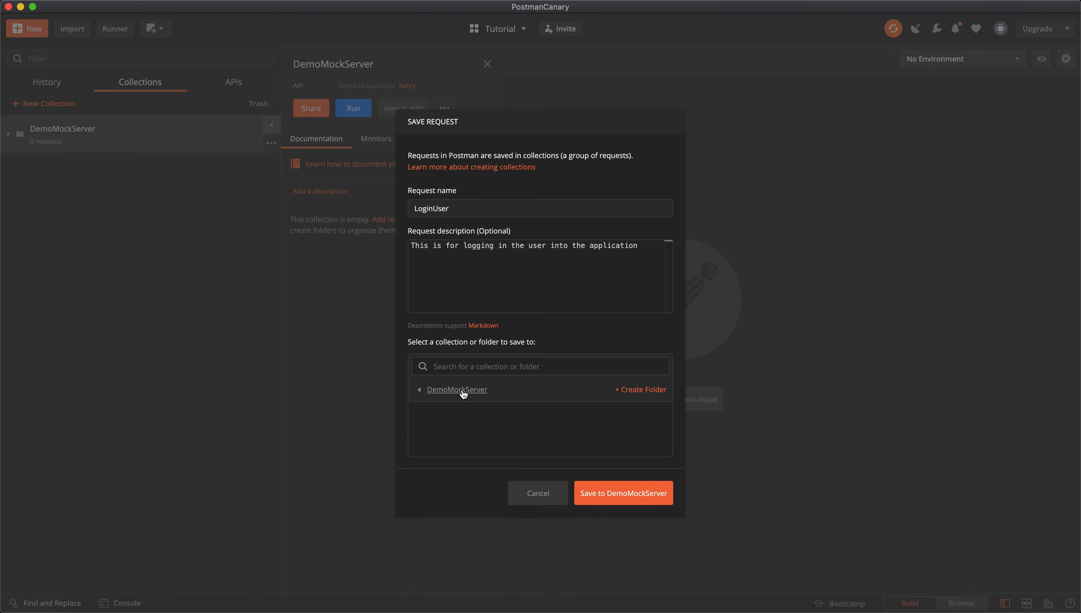
pyautogui.click(597, 495)
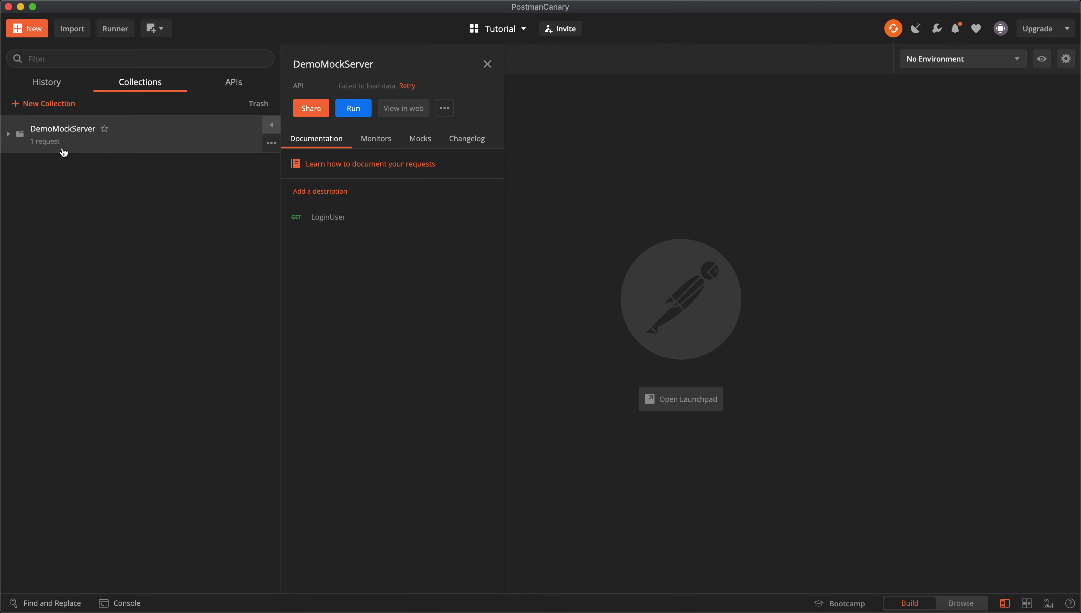
pyautogui.click(8, 134)
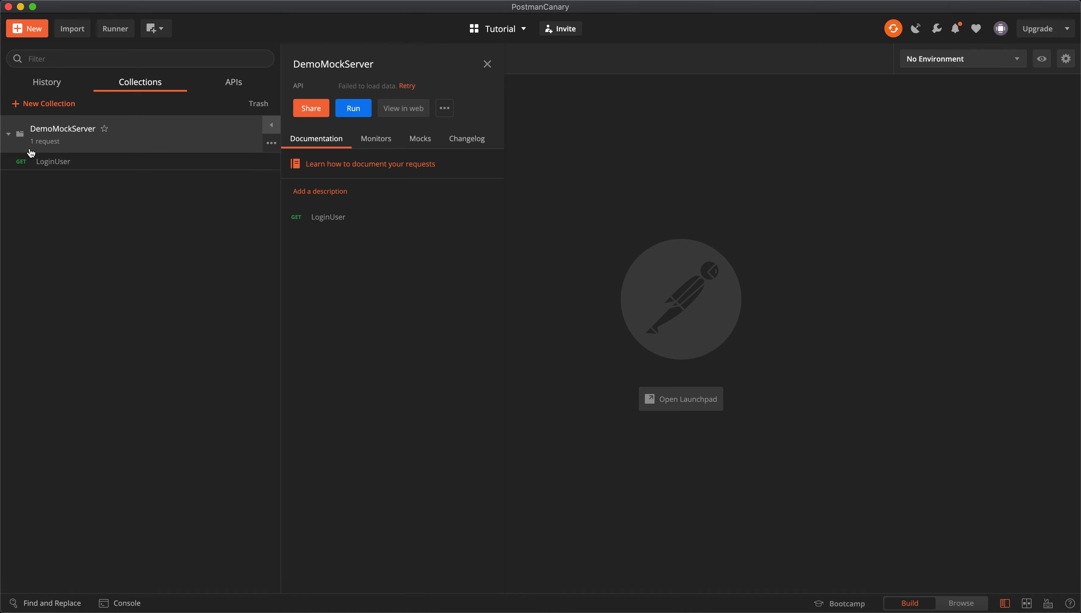
pyautogui.click(61, 166)
pyautogui.click(348, 117)
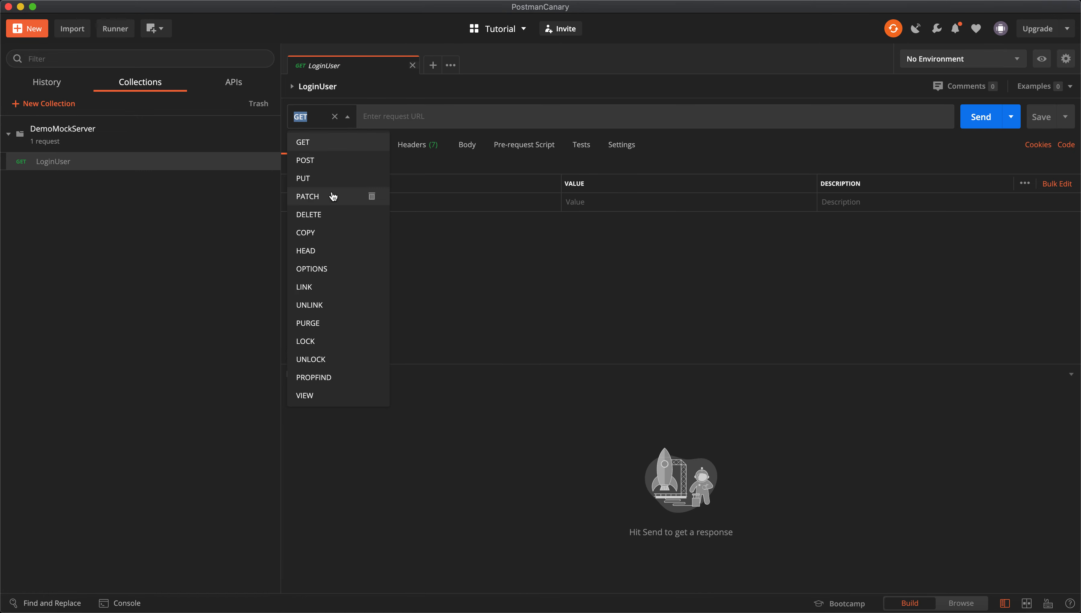
pyautogui.click(334, 160)
pyautogui.click(418, 115)
pyautogui.write('ht')
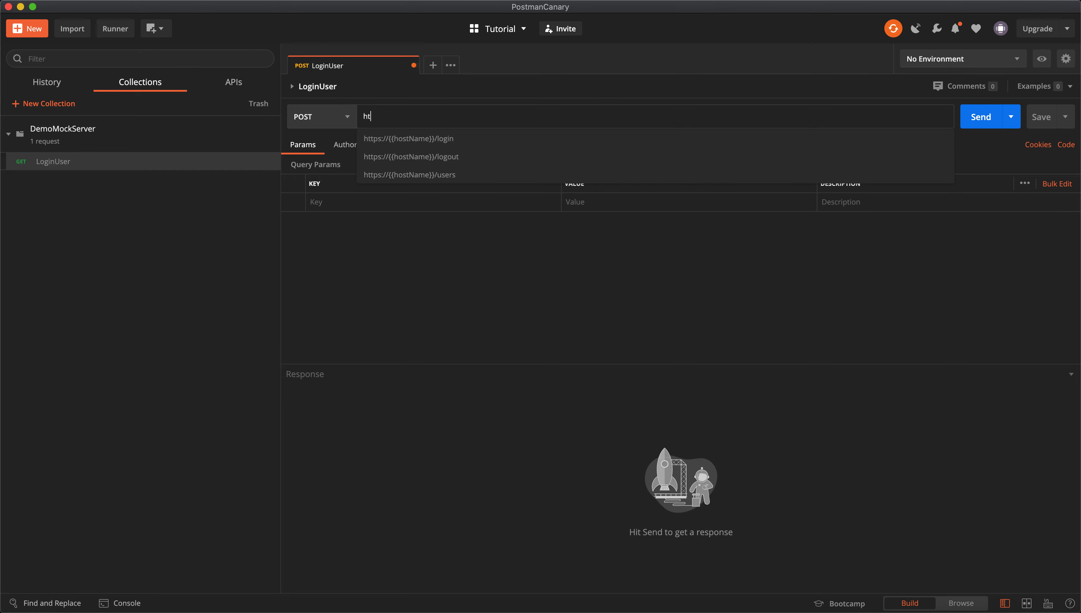
pyautogui.write('tps')
pyautogui.press('Down')
pyautogui.press('Return')
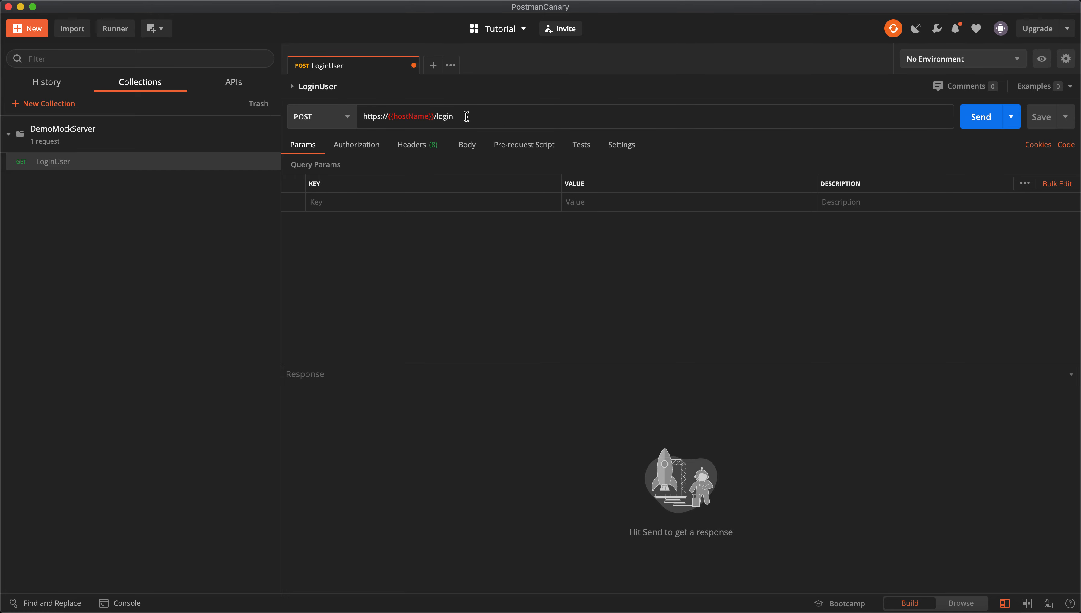
# Give LoginUser a raw JSON body with username and password fields, then save it.
pyautogui.click(466, 145)
pyautogui.click(497, 168)
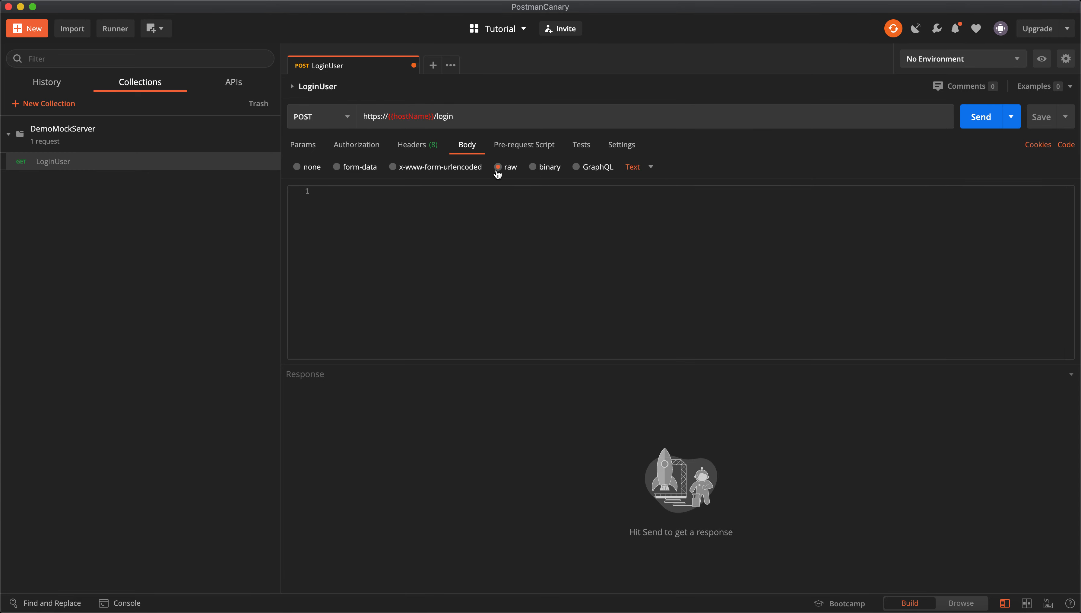
pyautogui.click(649, 167)
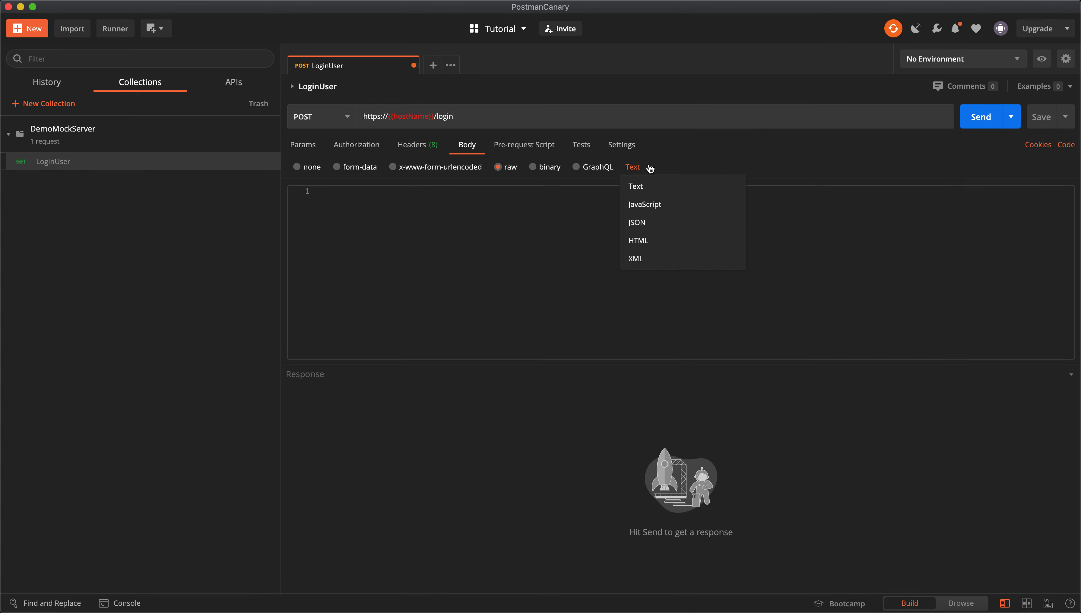
pyautogui.click(657, 223)
pyautogui.press('Return')
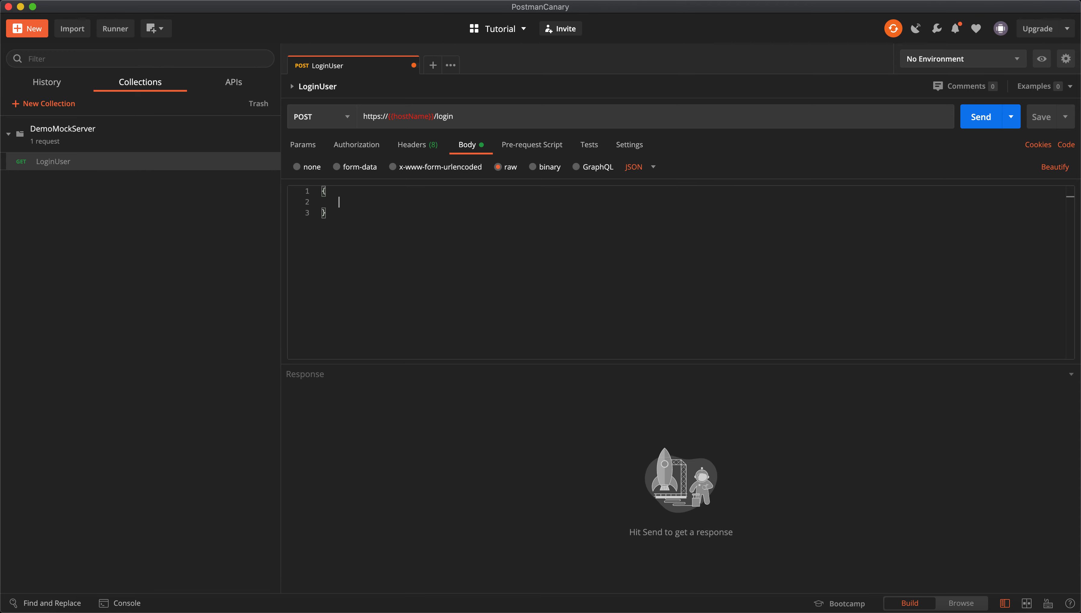
pyautogui.press('Return')
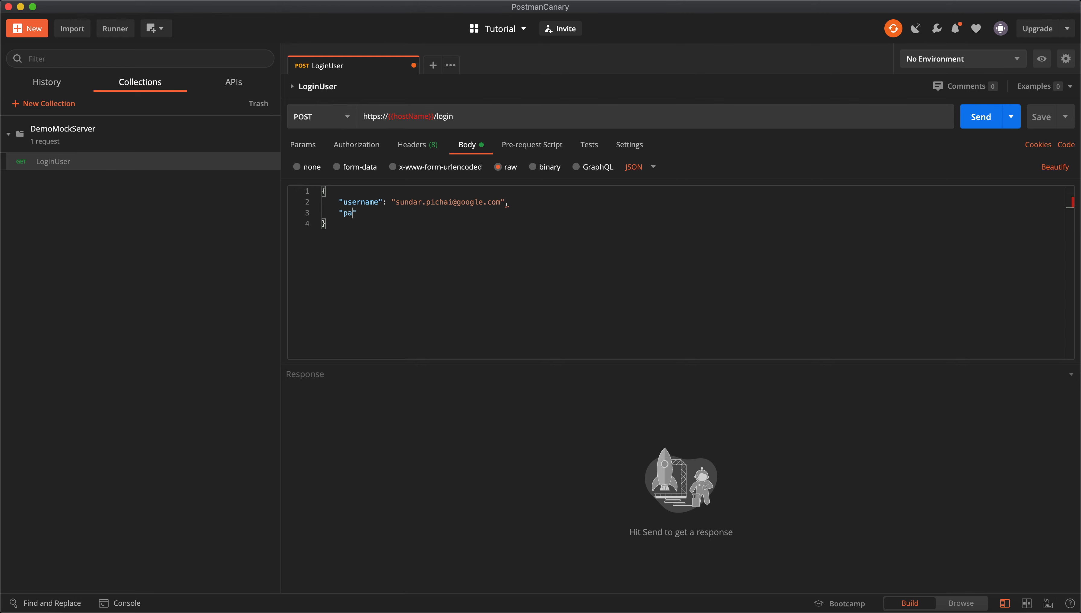
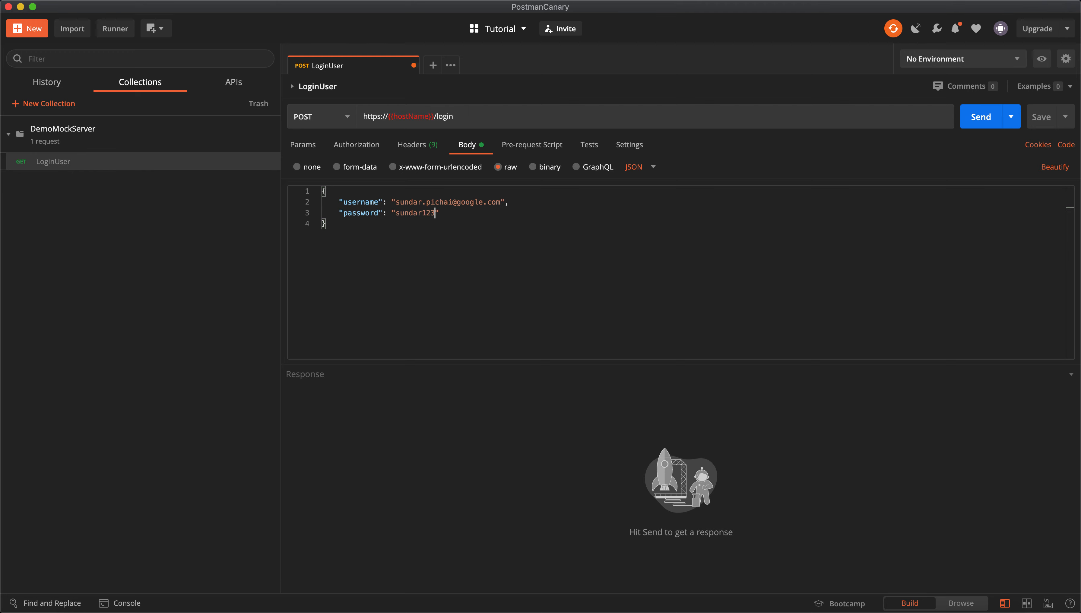
pyautogui.press('cmd+s')
# Inspect the {{hostName}} variable in the URL and check the environment list.
pyautogui.moveTo(410, 115)
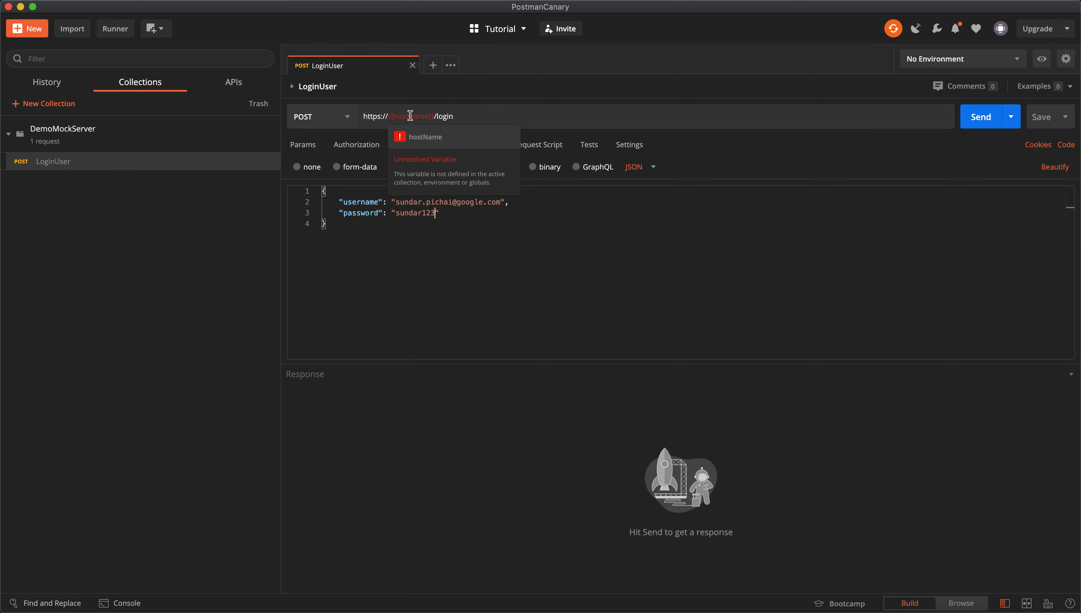
pyautogui.doubleClick(410, 115)
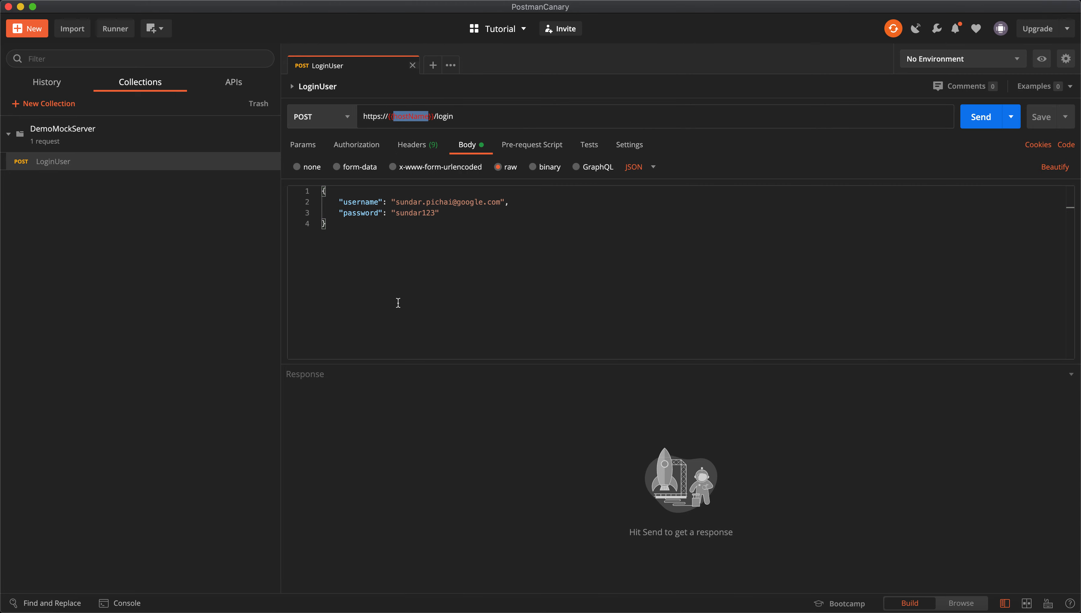
pyautogui.click(430, 320)
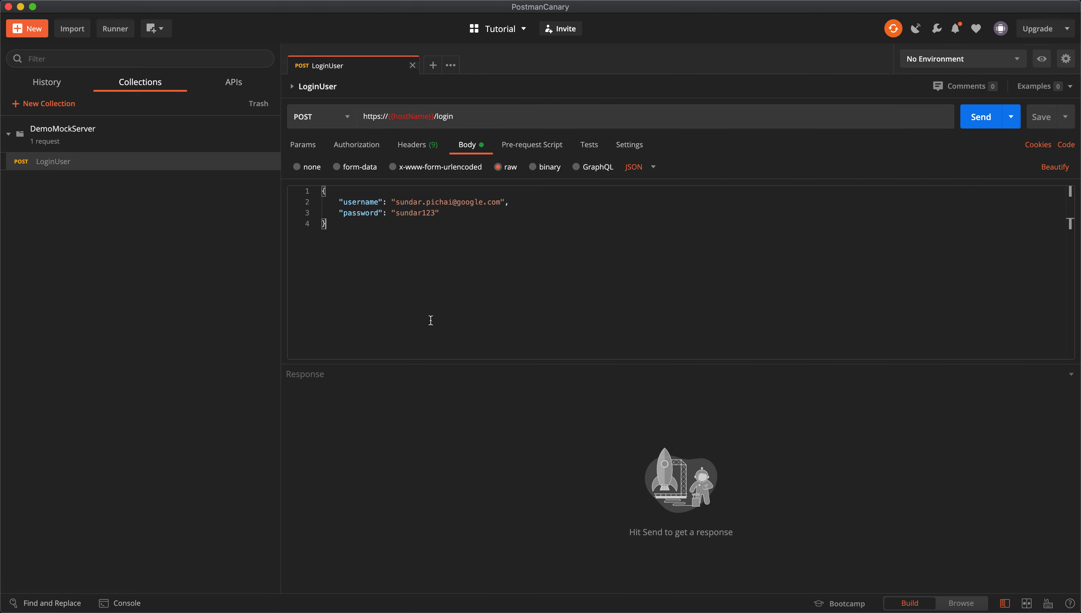
pyautogui.click(971, 62)
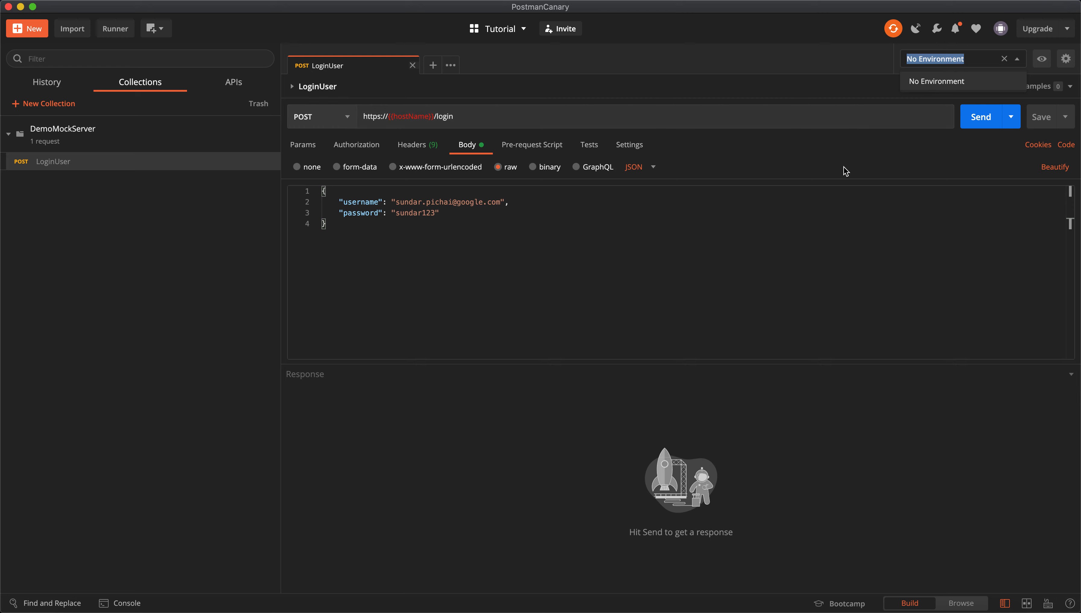
pyautogui.click(753, 245)
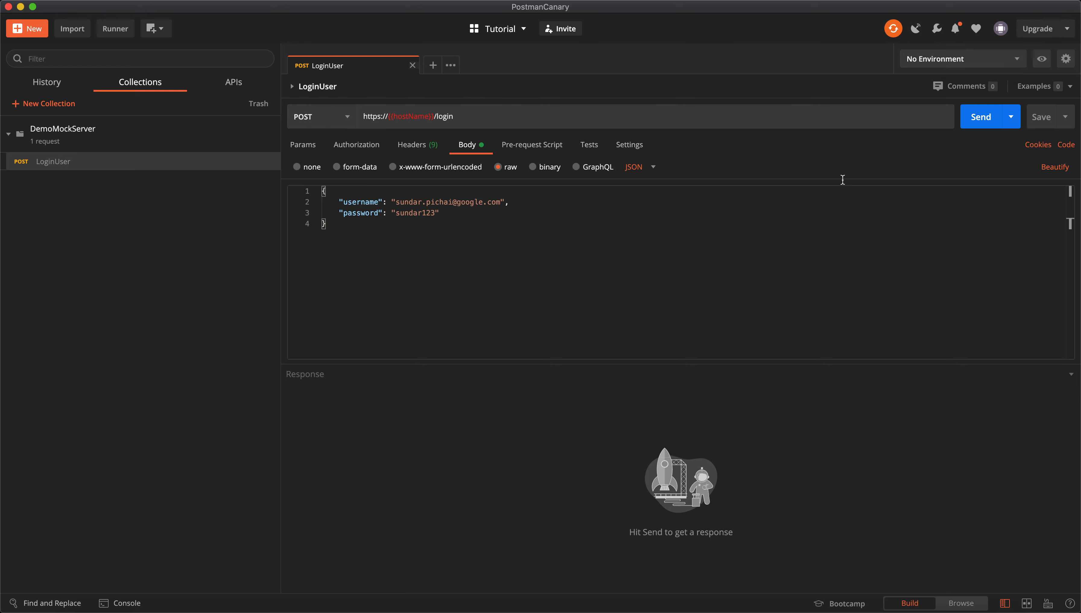
# Create the DemoMockServerEnv environment with variable hostName set to google.com.
pyautogui.click(1068, 64)
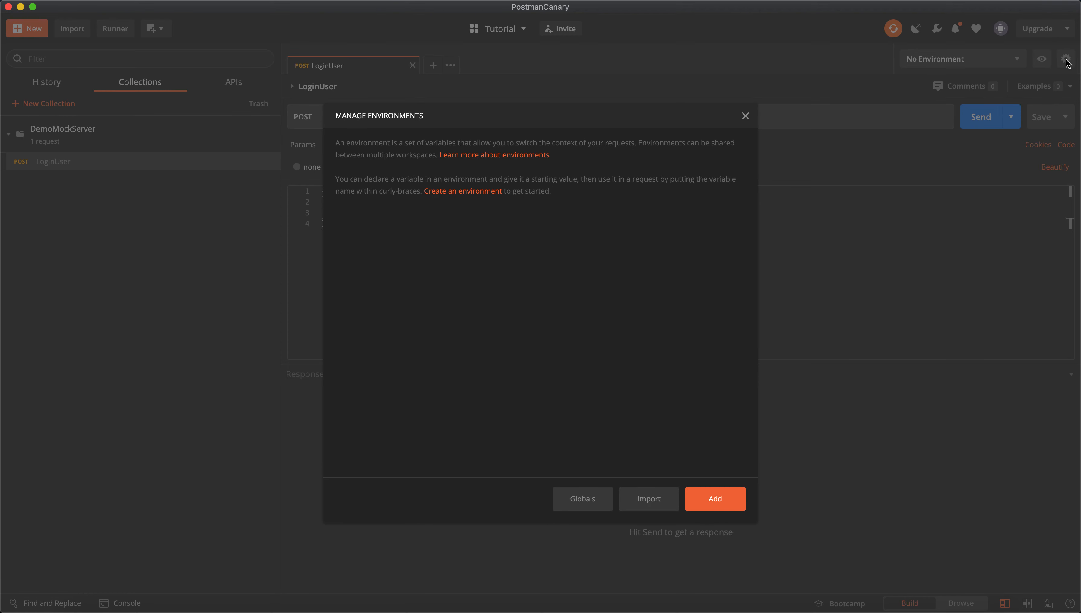
pyautogui.click(461, 192)
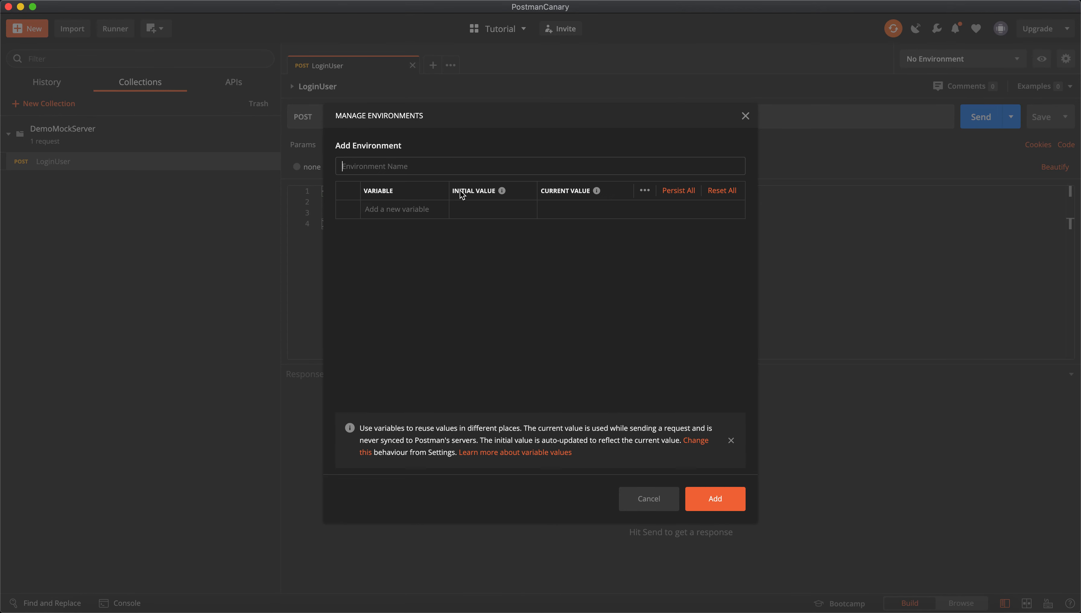
pyautogui.write('De')
pyautogui.press('BackSpace')
pyautogui.press('BackSpace')
pyautogui.write('Mo')
pyautogui.write('Demo')
pyautogui.click(368, 208)
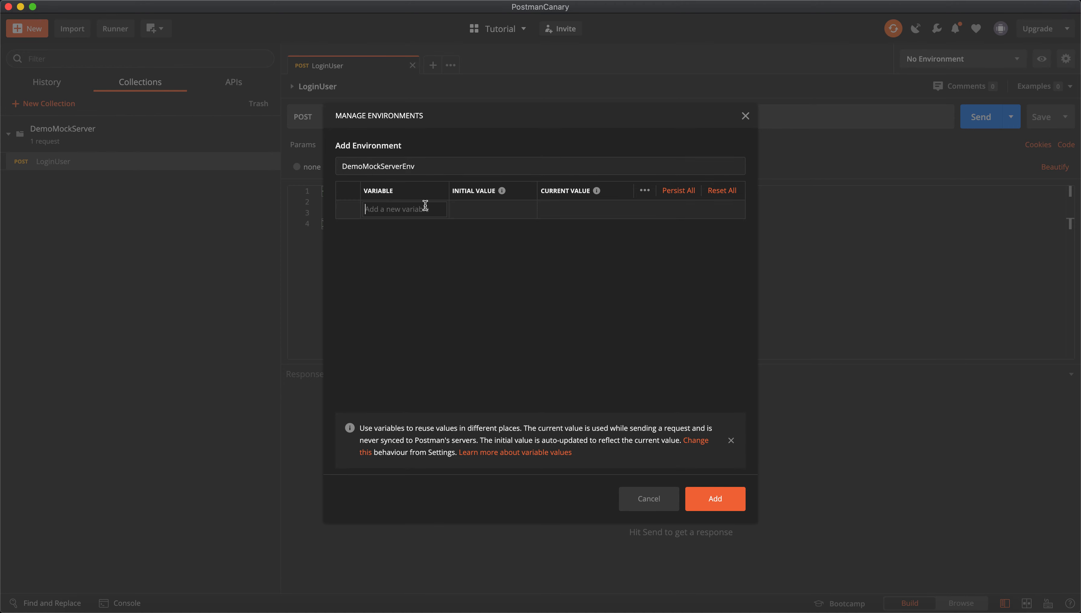
pyautogui.write('hostName')
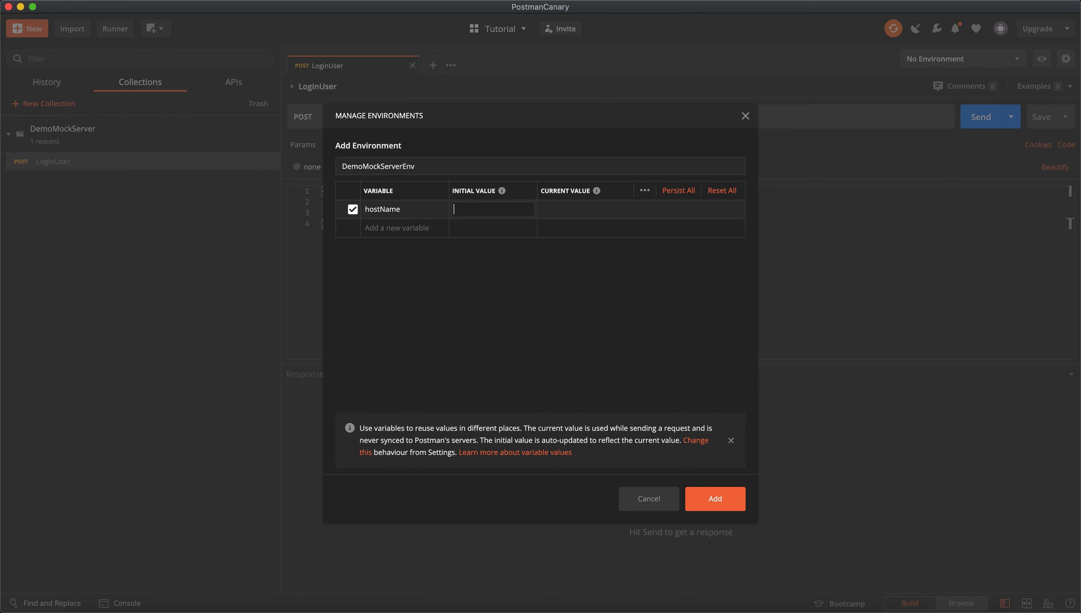
pyautogui.write('google.com')
pyautogui.press('Tab')
pyautogui.click(714, 501)
# Select DemoMockServerEnv as the active environment.
pyautogui.click(746, 116)
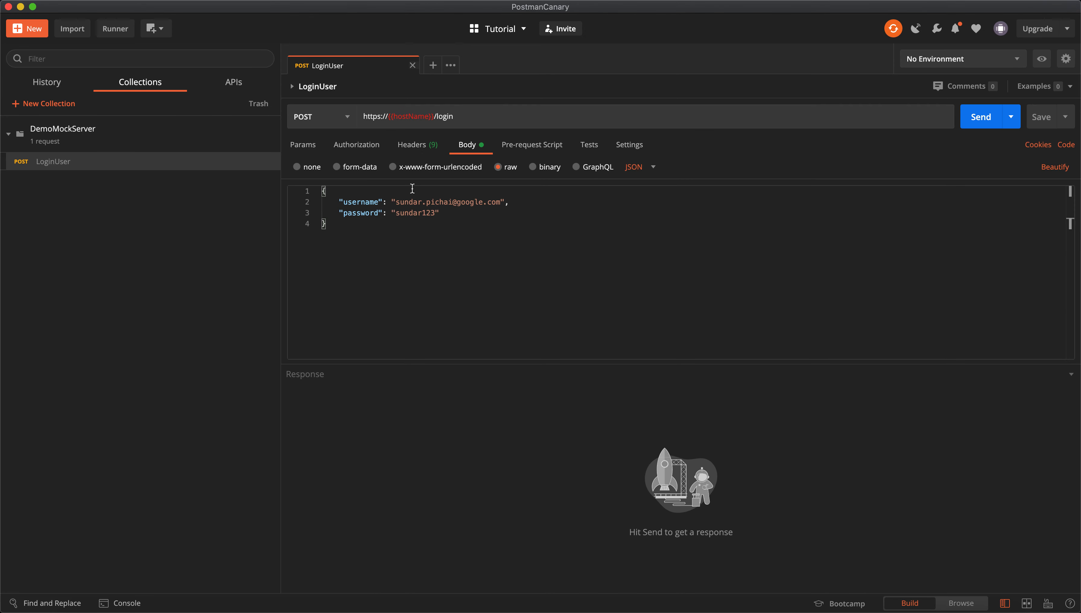
pyautogui.click(1008, 65)
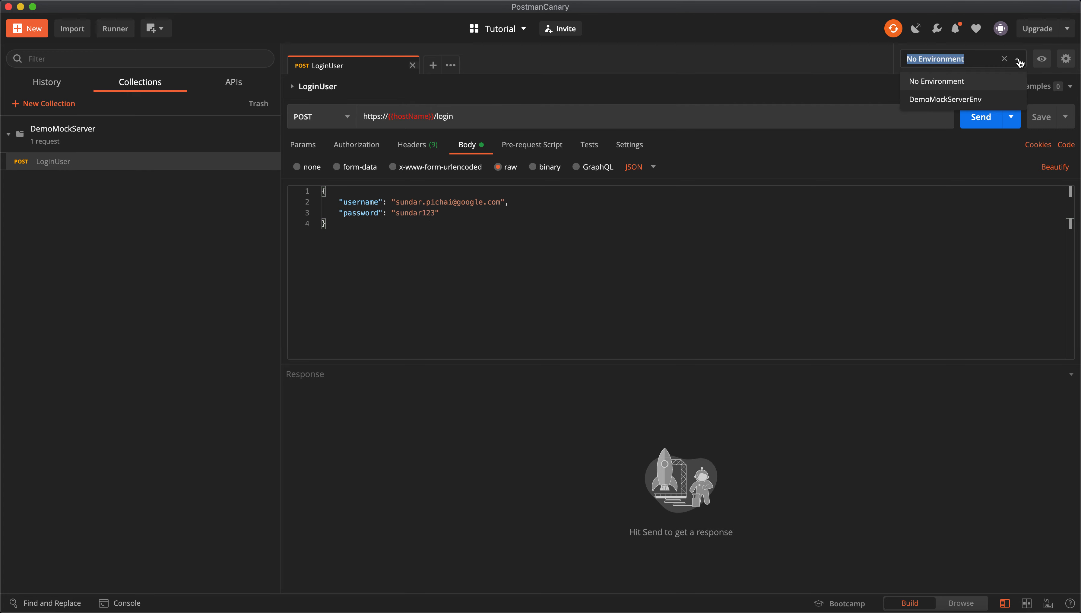
pyautogui.click(938, 101)
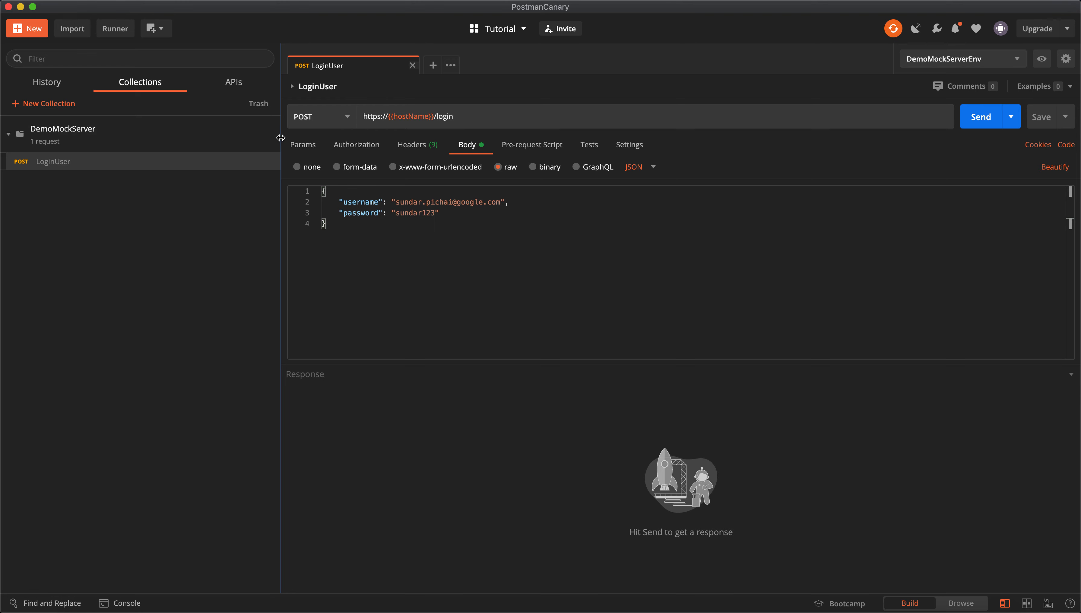
pyautogui.click(272, 146)
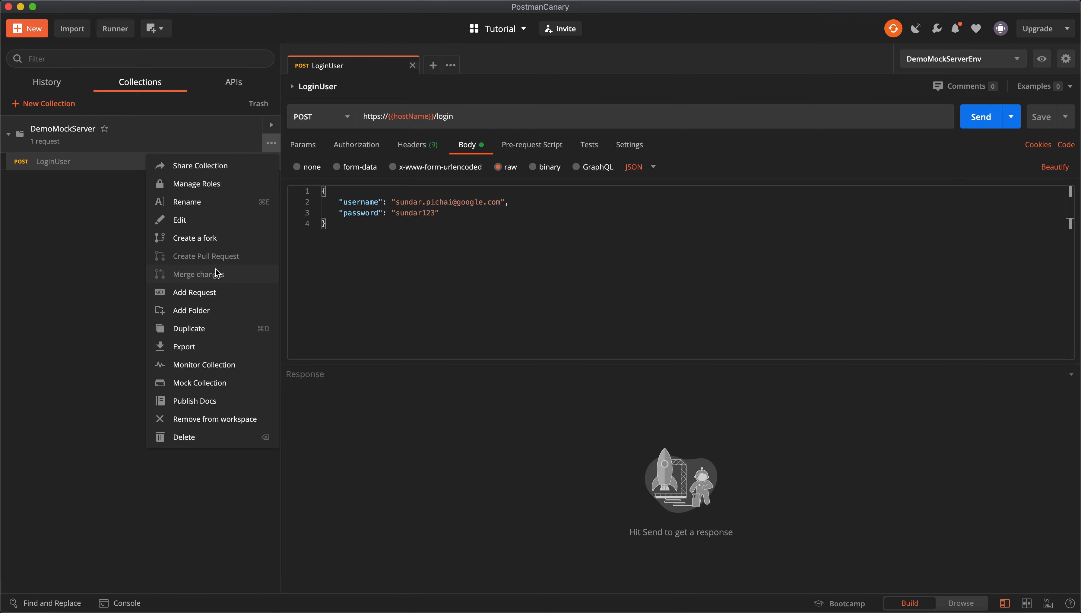
# Add LogoutUser to DemoMockServer, described 'This will logout the user from the application'.
pyautogui.click(212, 293)
pyautogui.write('LogoutUser')
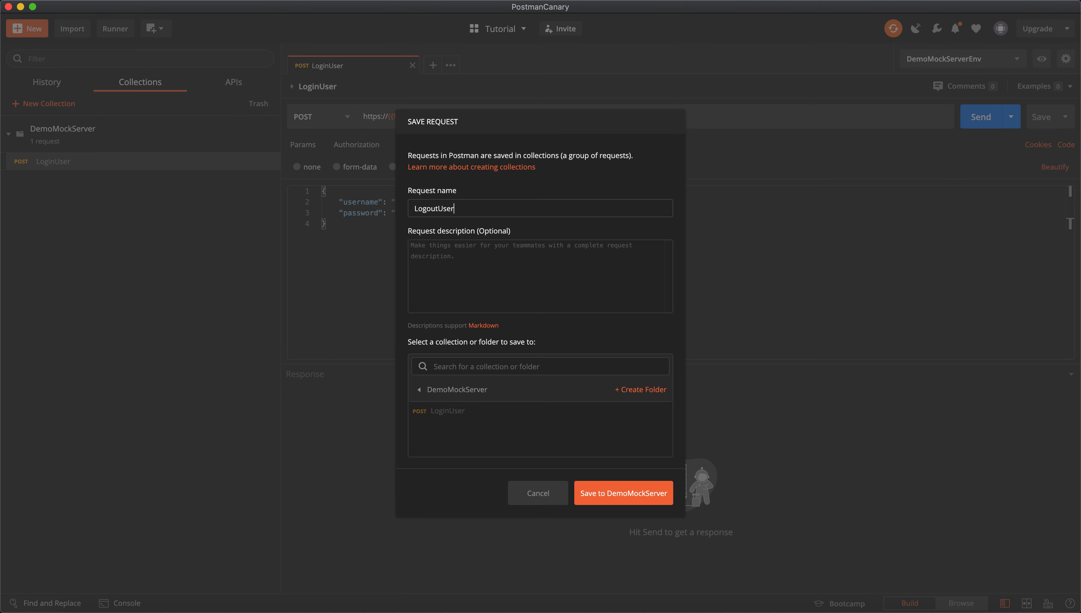
pyautogui.write('This wil')
pyautogui.write('ll o')
pyautogui.press('BackSpace')
pyautogui.write('logout the')
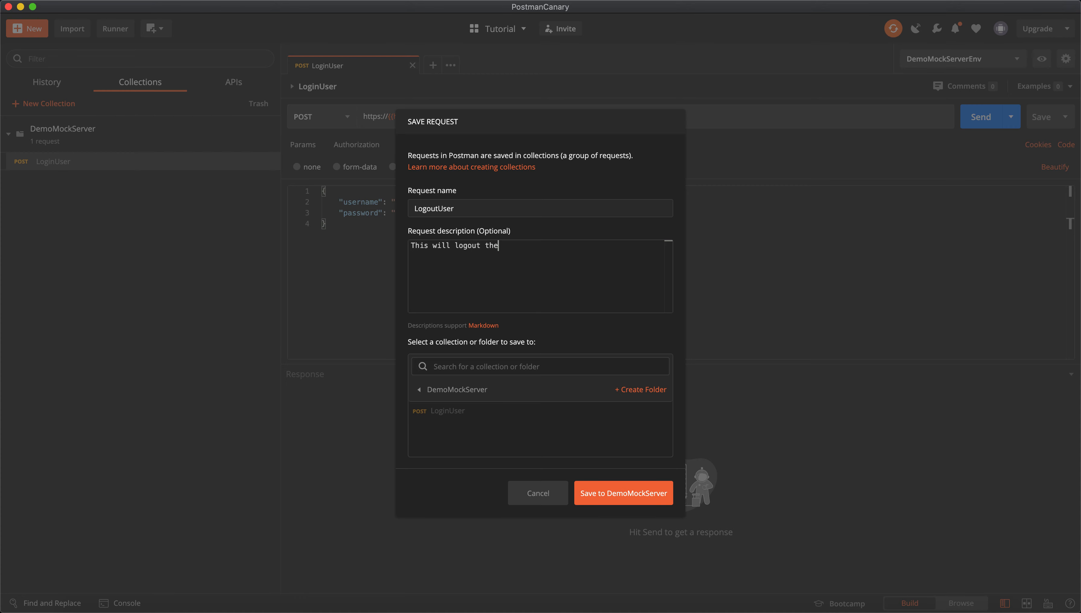
pyautogui.write(' user from the application')
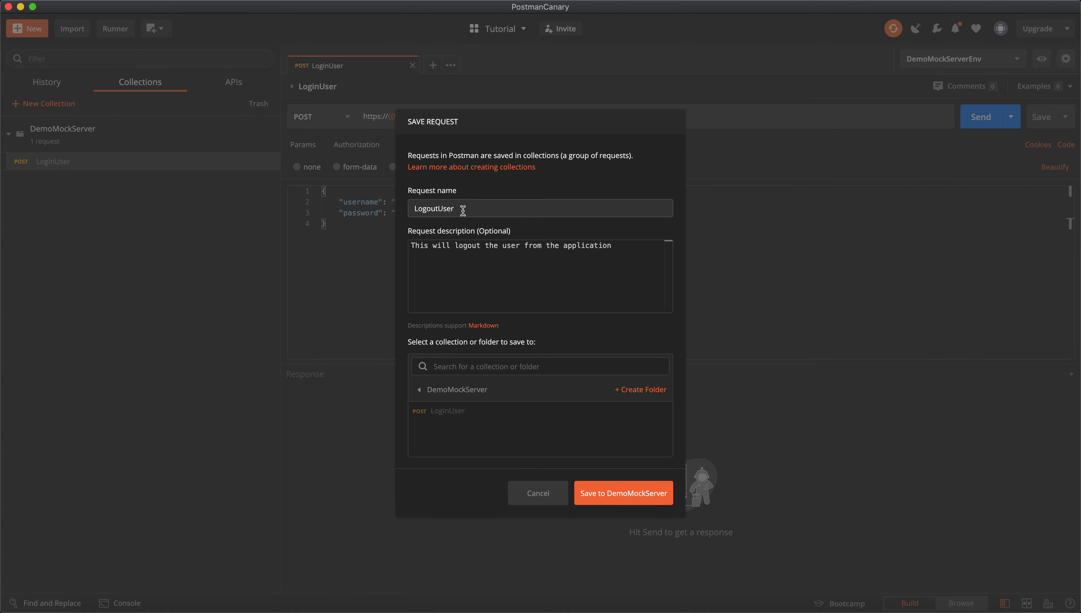
pyautogui.click(620, 494)
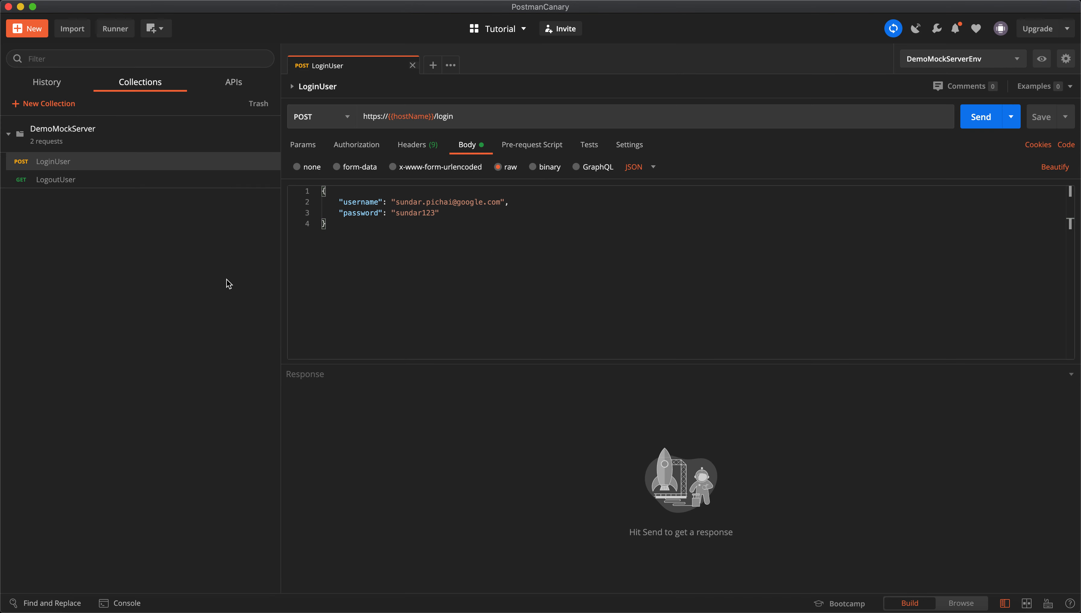
pyautogui.click(58, 180)
pyautogui.click(337, 120)
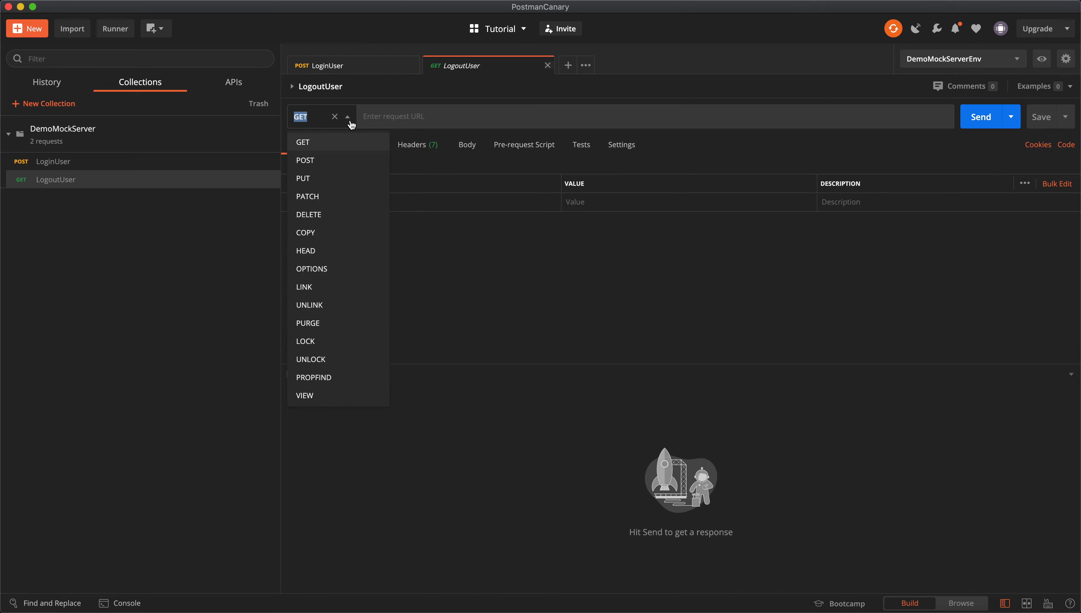
pyautogui.click(336, 160)
pyautogui.click(379, 70)
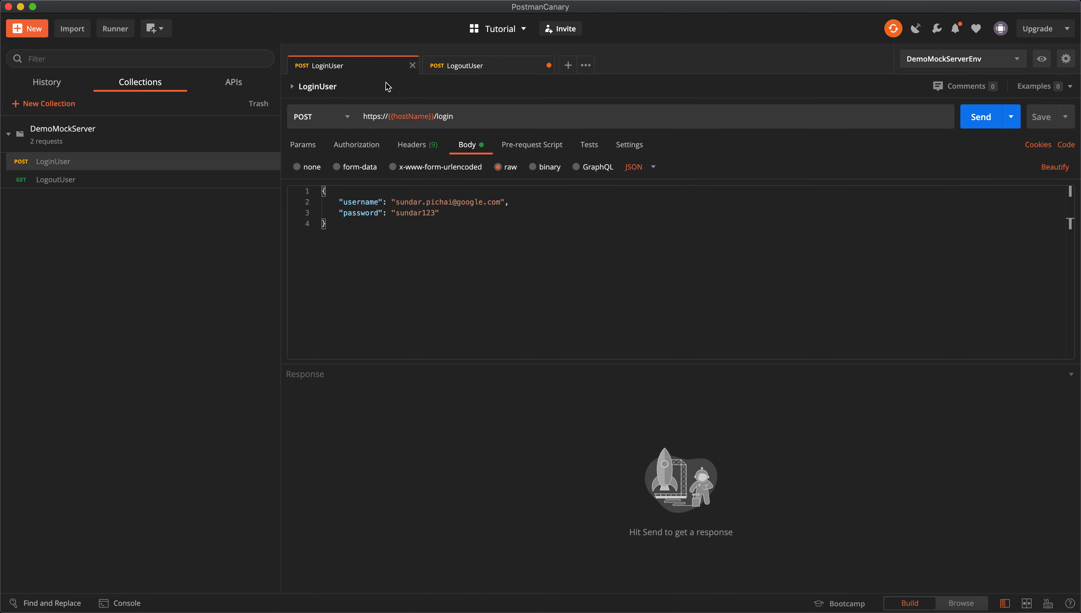
pyautogui.doubleClick(426, 118)
pyautogui.press('super+a')
pyautogui.press('super+c')
pyautogui.click(498, 67)
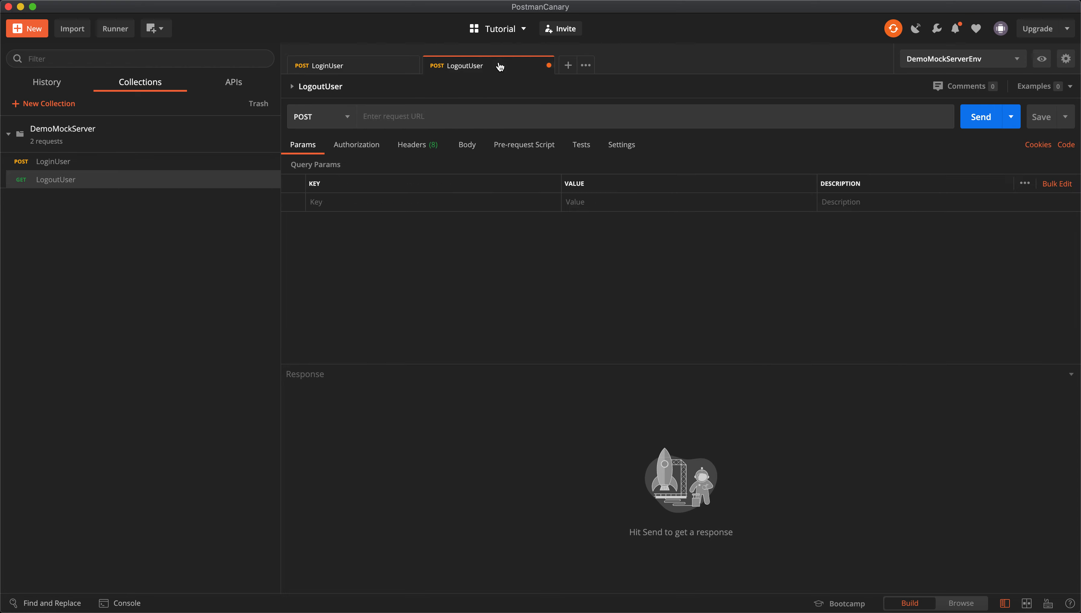
pyautogui.click(496, 109)
pyautogui.press('super+v')
pyautogui.press('BackSpace')
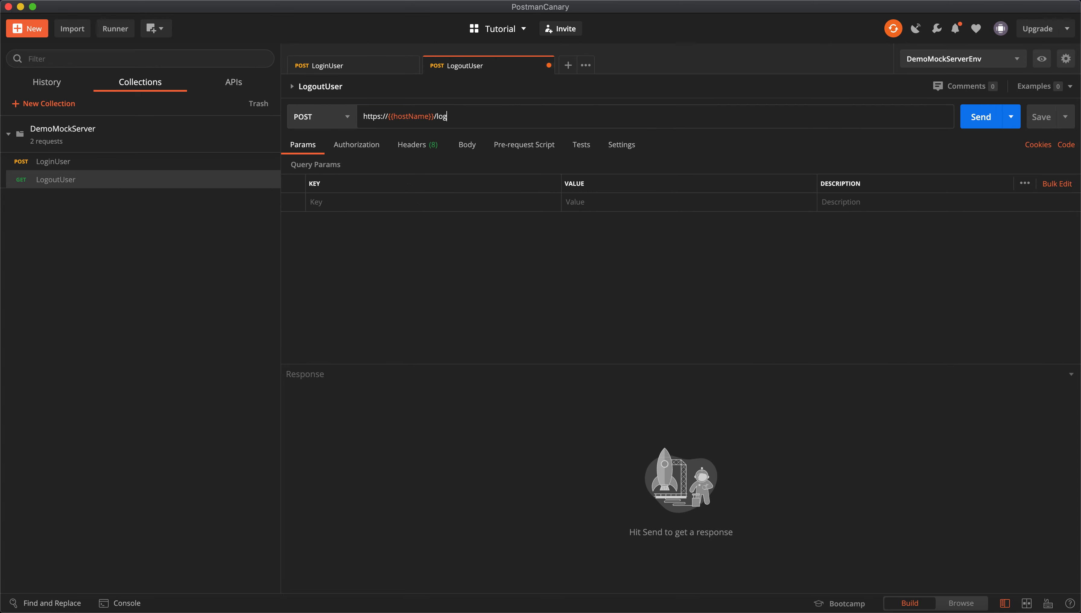
pyautogui.write('out')
# Add an accessToken header holding the pasted JWT to LogoutUser and save it.
pyautogui.click(418, 145)
pyautogui.click(362, 202)
pyautogui.write('accessToken')
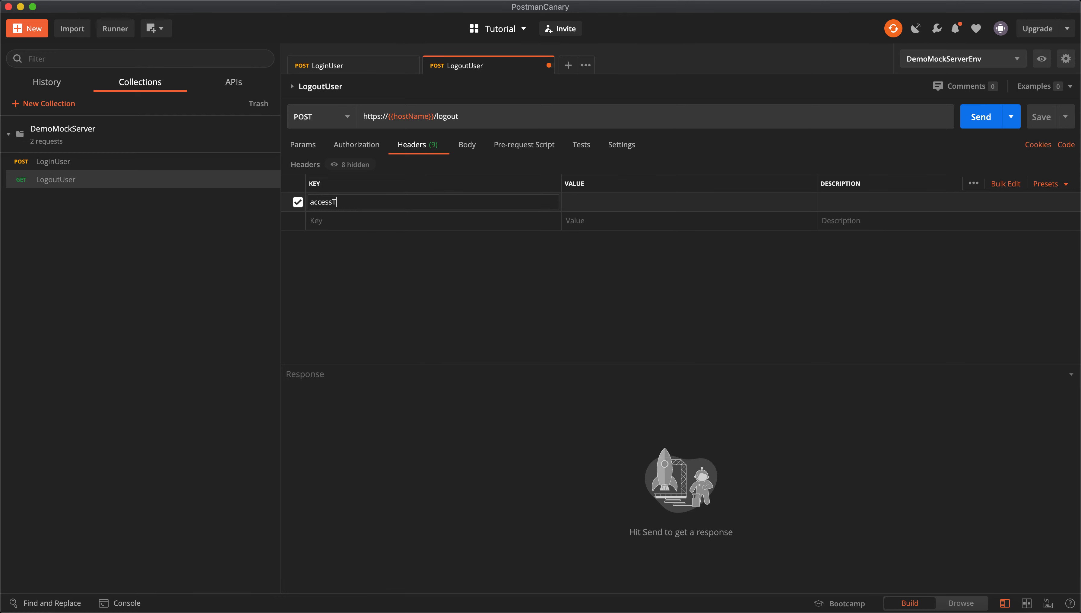
pyautogui.press('shift+super+v')
pyautogui.press('shift+super+v')
pyautogui.press('shift+super+v')
pyautogui.press('shift+super+v')
pyautogui.press('shift+super+v')
pyautogui.press('shift+super+v')
pyautogui.press('shift+super+v')
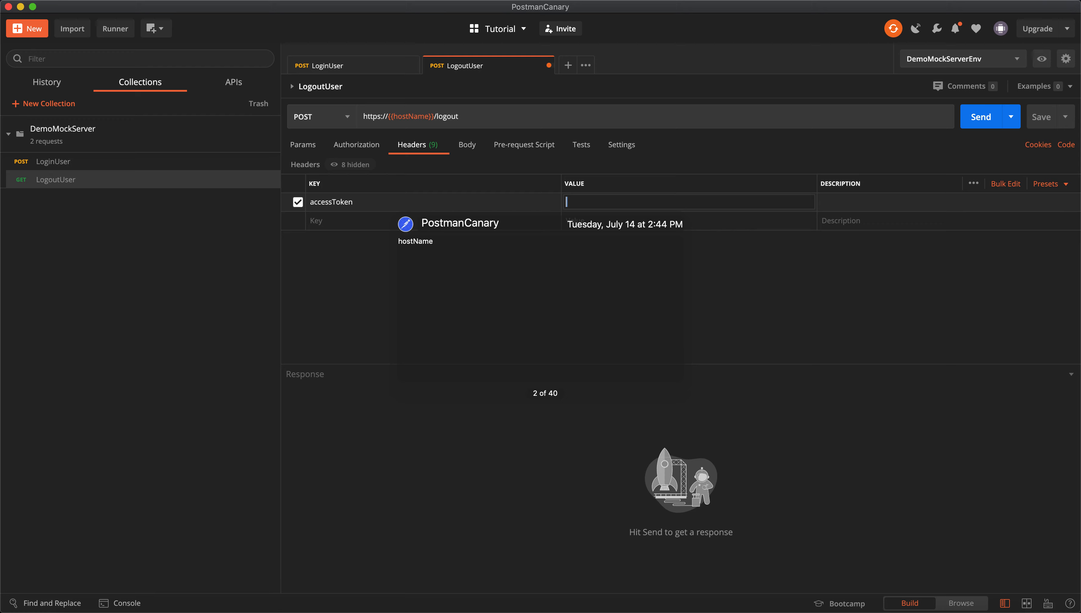
pyautogui.press('shift+super+v')
pyautogui.press('shift+super+v')
pyautogui.press('shift+super+v')
pyautogui.press('shift+super+v')
pyautogui.press('shift+super+v')
pyautogui.press('shift+super+v')
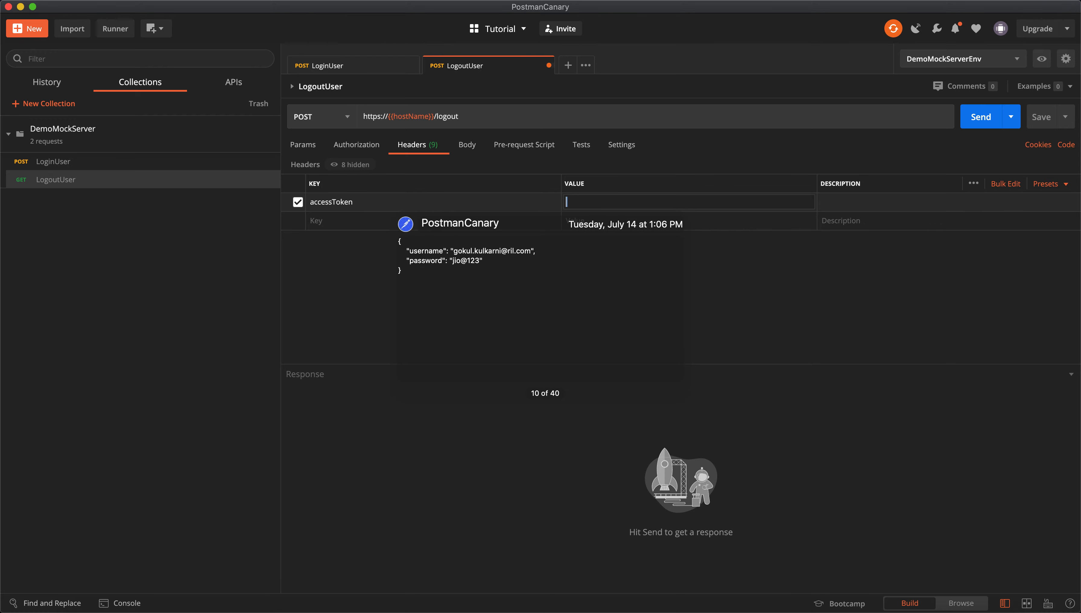
pyautogui.press('super+s')
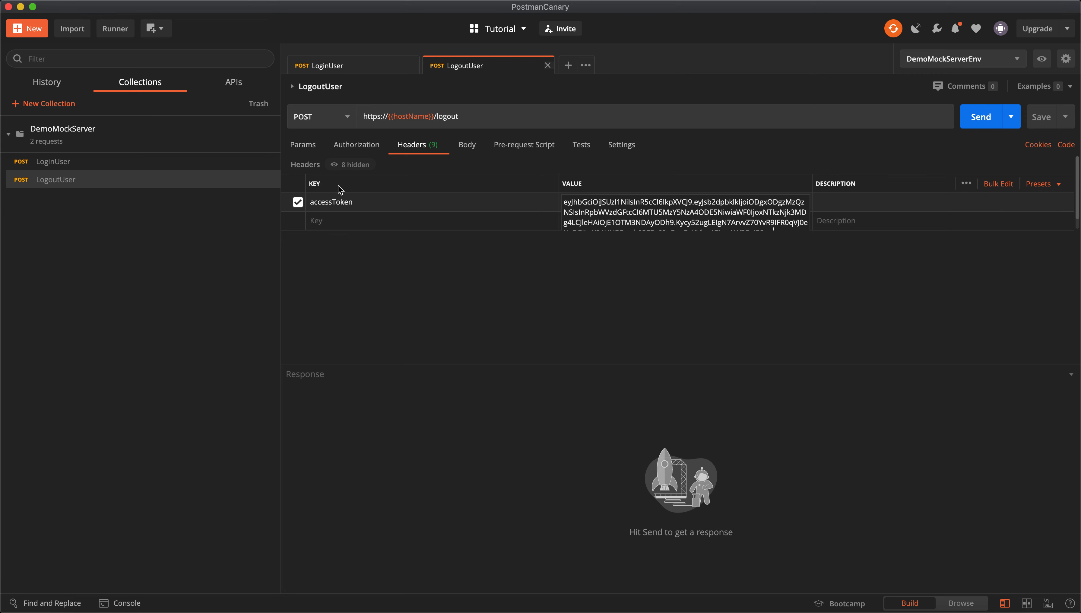
pyautogui.click(272, 143)
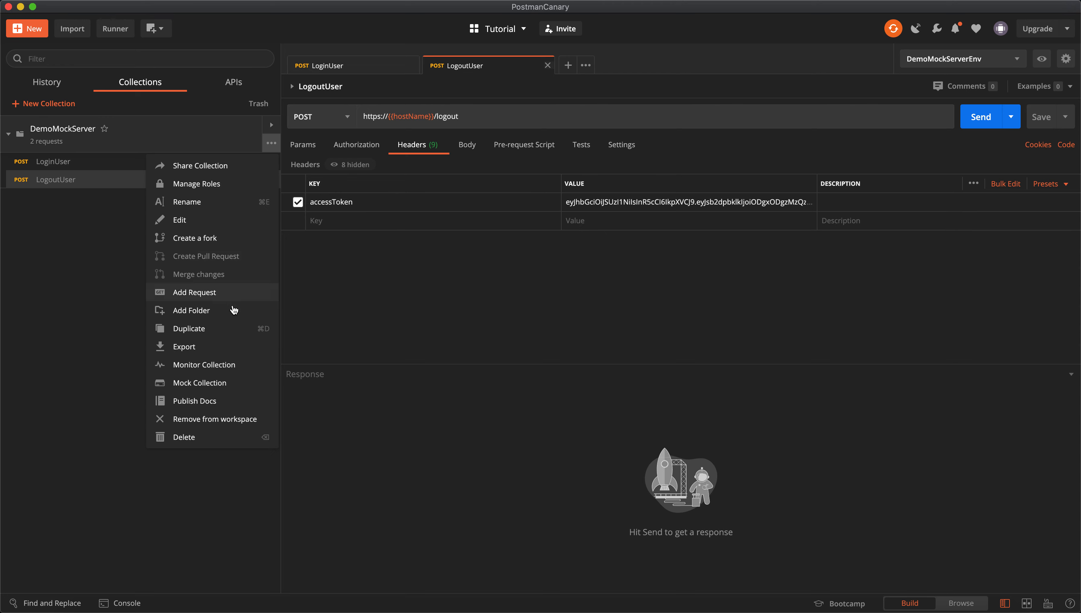
# Add a Users request described 'This will return all the users present in the system'.
pyautogui.click(237, 296)
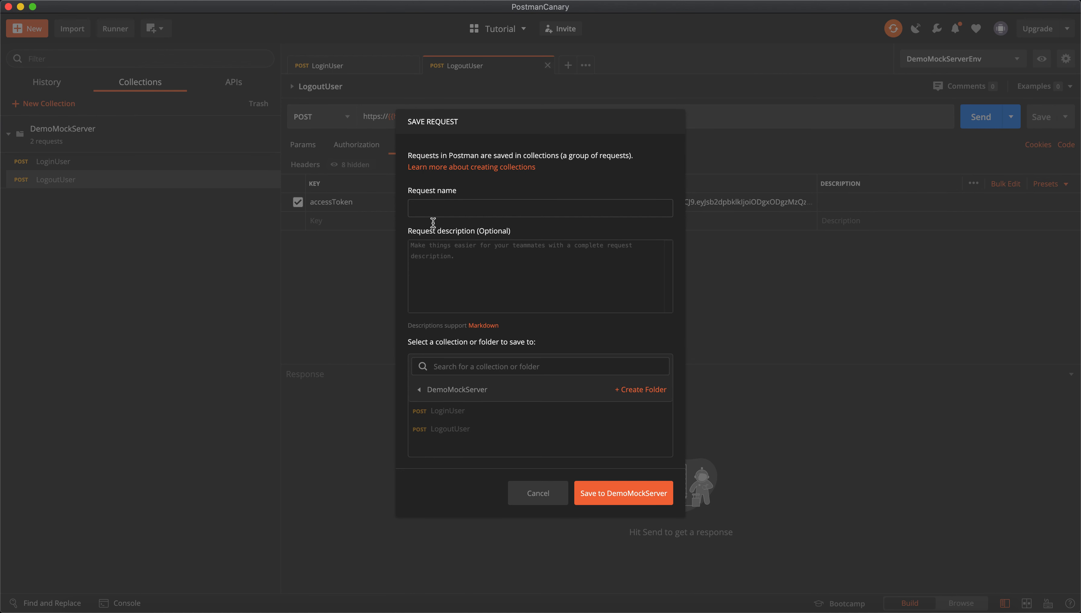
pyautogui.click(449, 210)
pyautogui.write('Users')
pyautogui.press('Tab')
pyautogui.write('This wi')
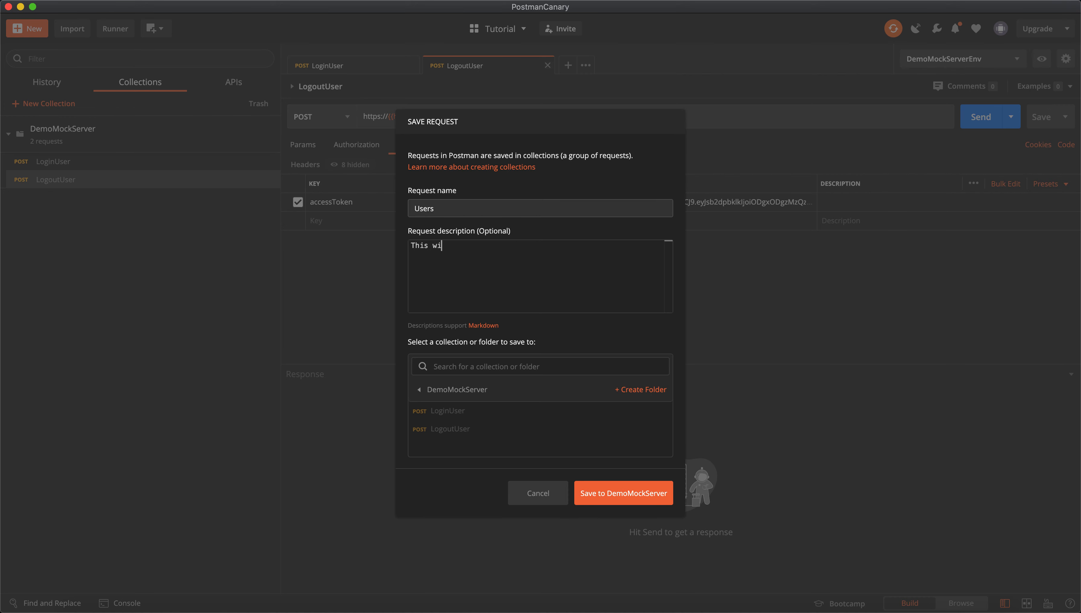
pyautogui.write('ll return all the users present in the system')
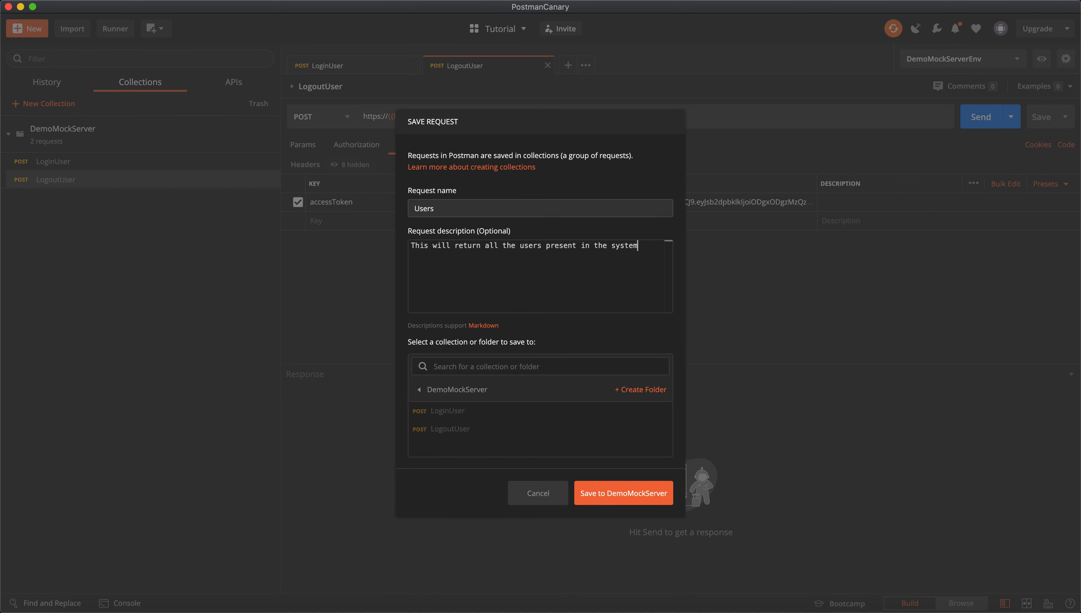
pyautogui.click(612, 497)
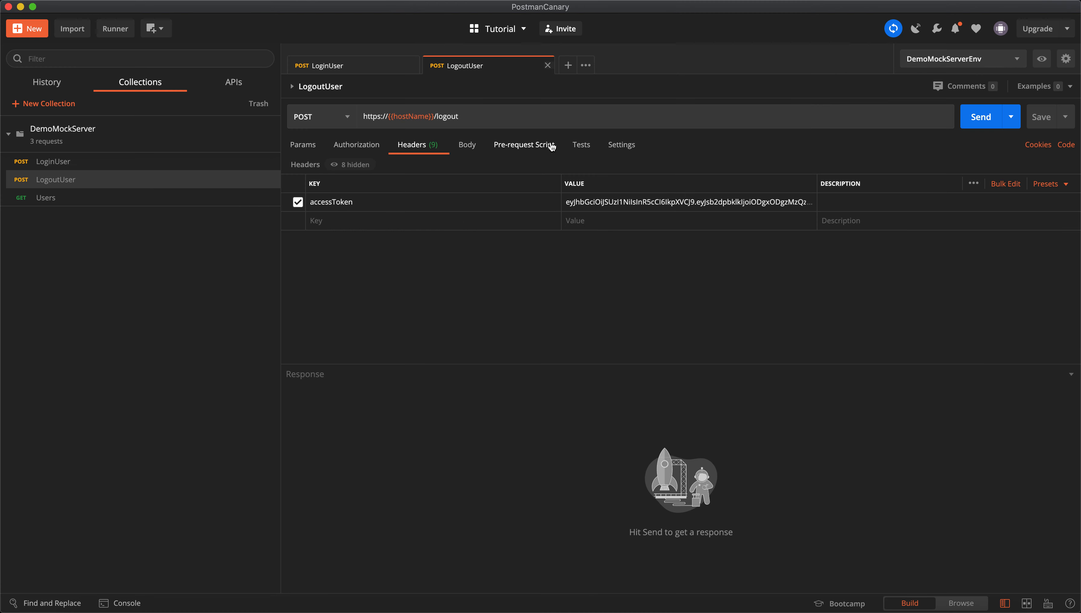
pyautogui.click(125, 198)
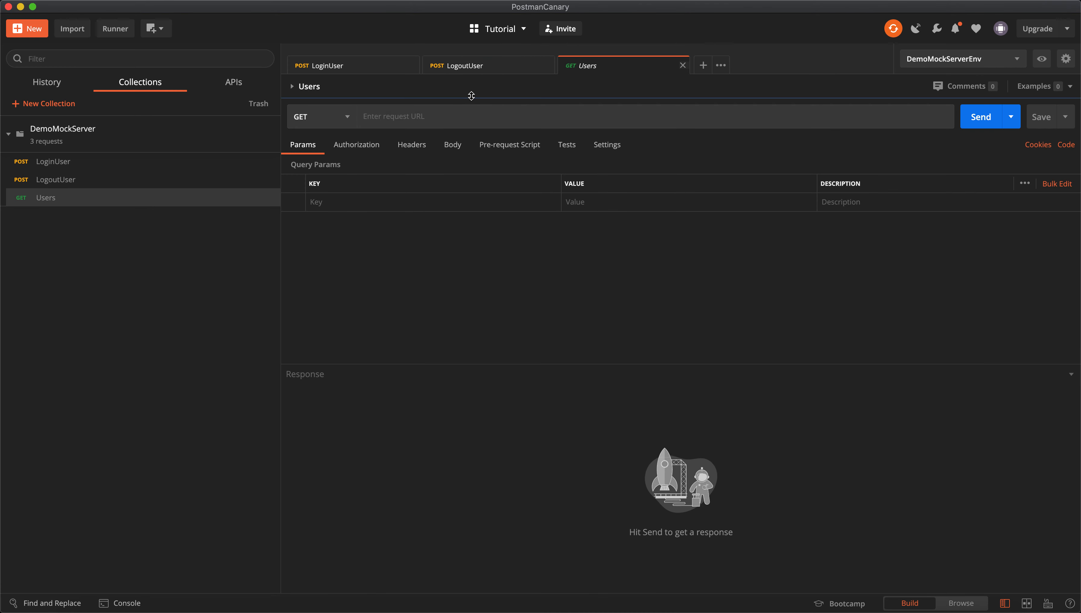
pyautogui.click(481, 72)
pyautogui.click(476, 110)
pyautogui.press('super+a')
pyautogui.press('super+c')
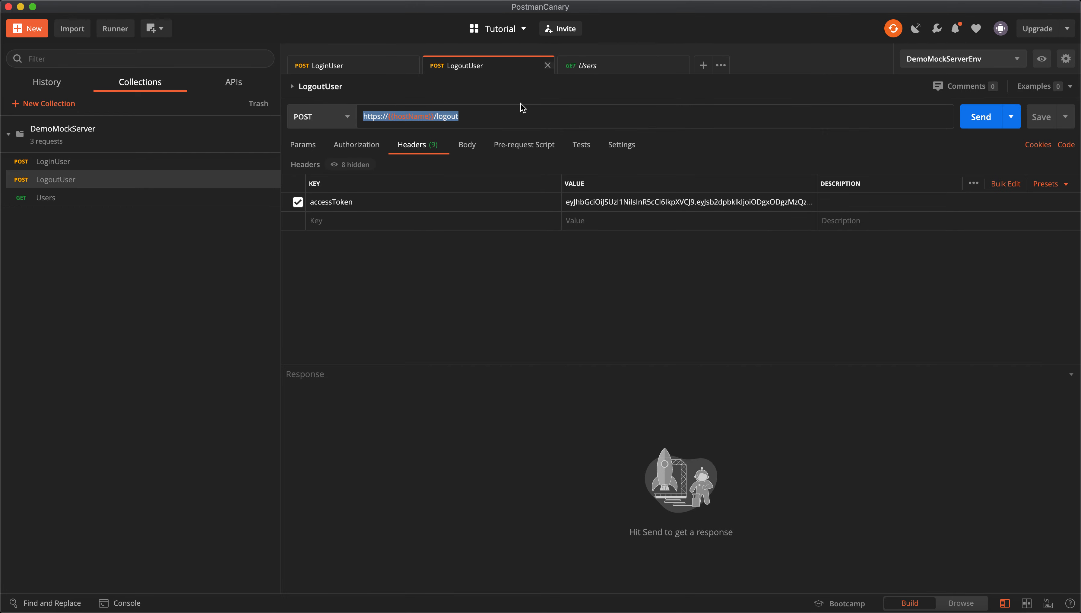
pyautogui.click(591, 69)
pyautogui.click(536, 112)
pyautogui.press('super+v')
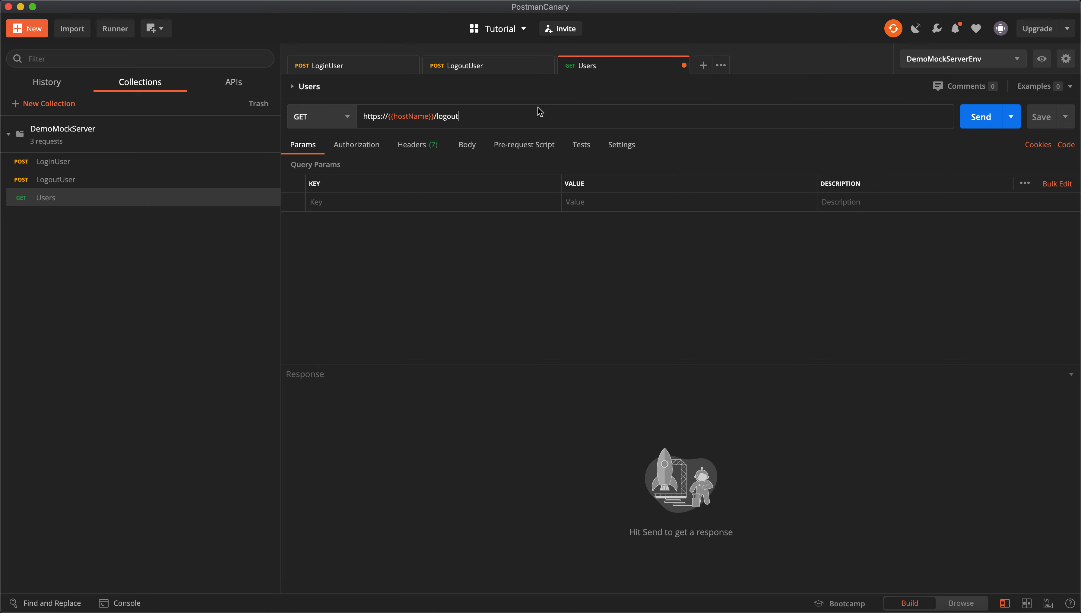
pyautogui.hotkey('shift', 'alt', 'Left')
pyautogui.write('users')
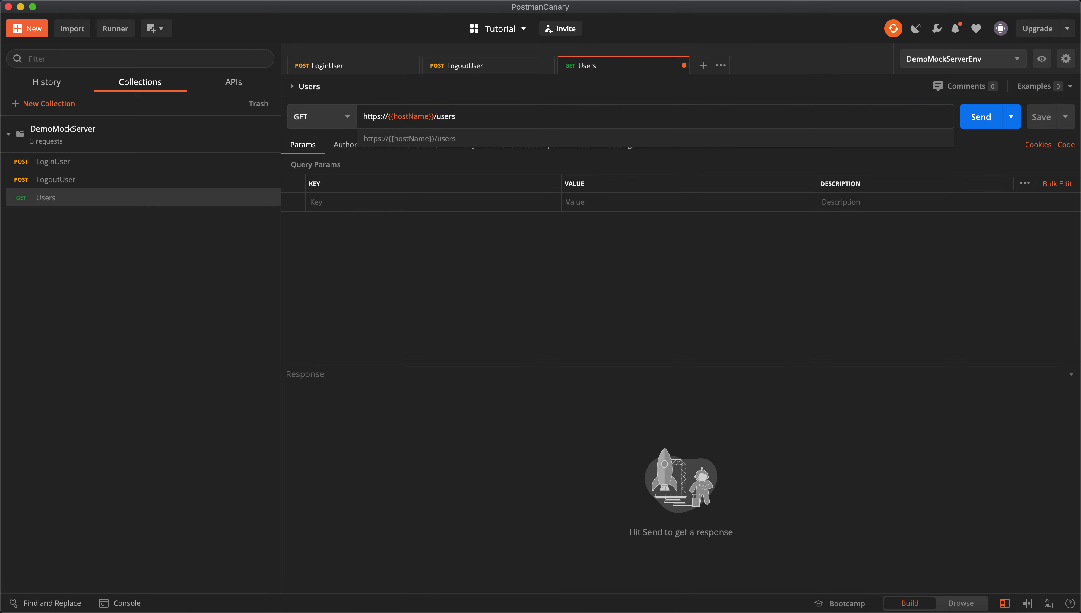
pyautogui.click(526, 138)
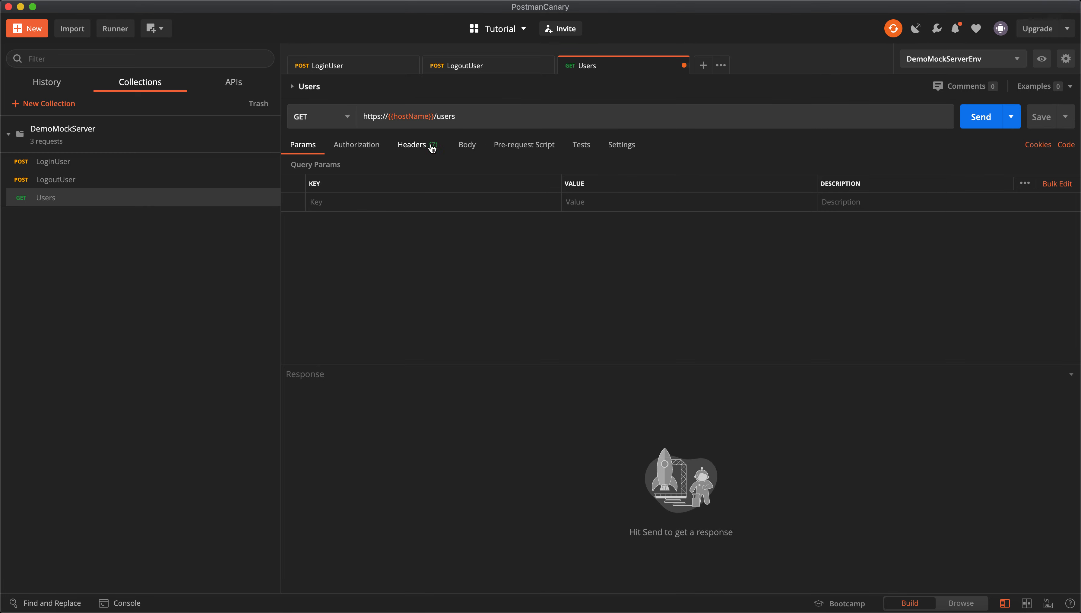
pyautogui.press('super+s')
pyautogui.moveTo(271, 146)
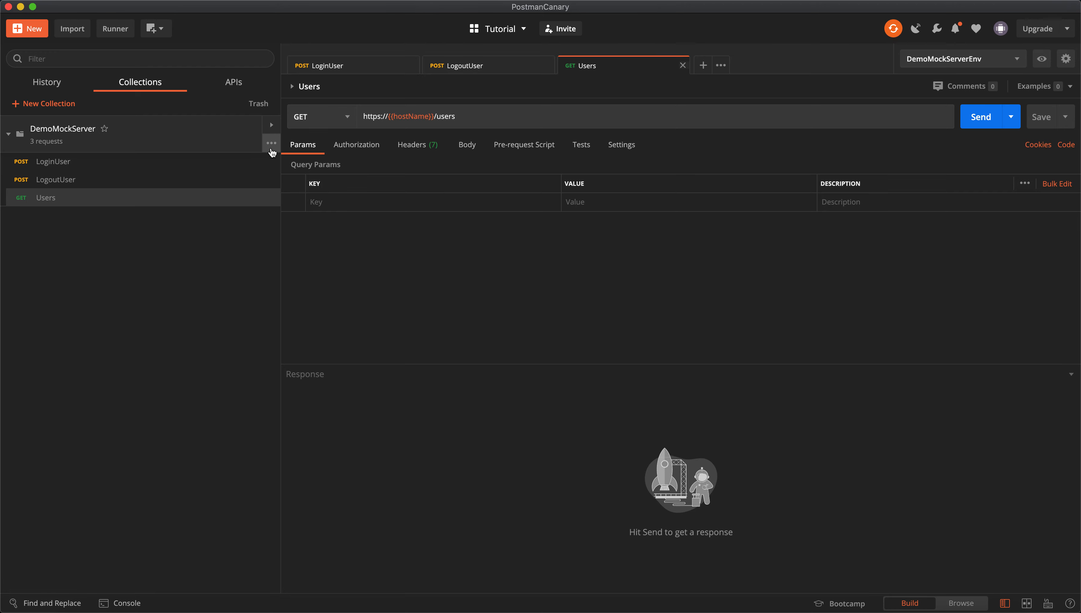
# Dismiss the DemoMockServer options menu and return to the LoginUser request.
pyautogui.click(271, 144)
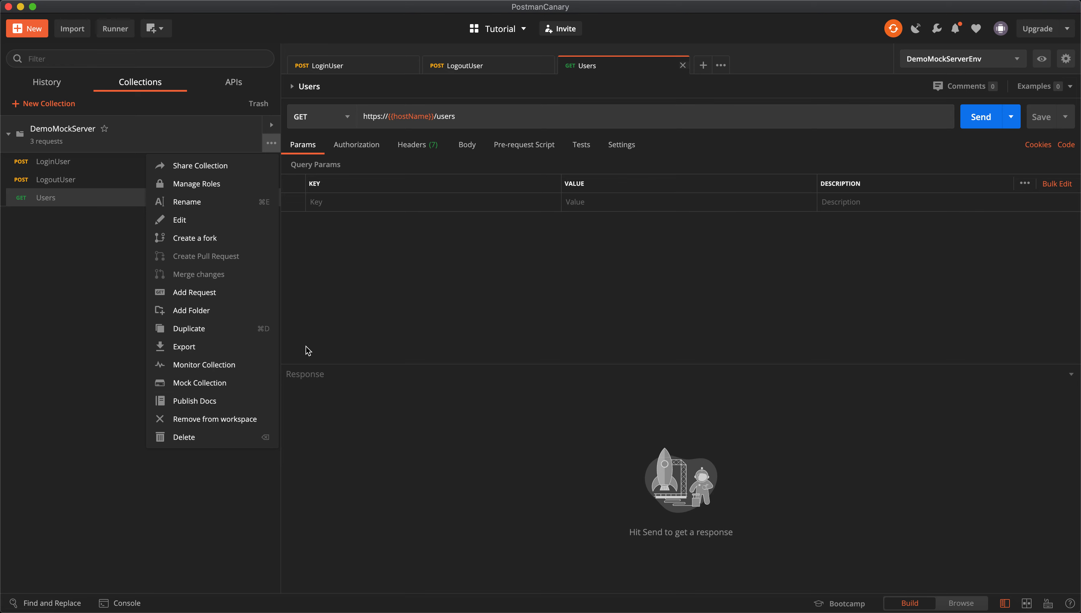
pyautogui.click(362, 307)
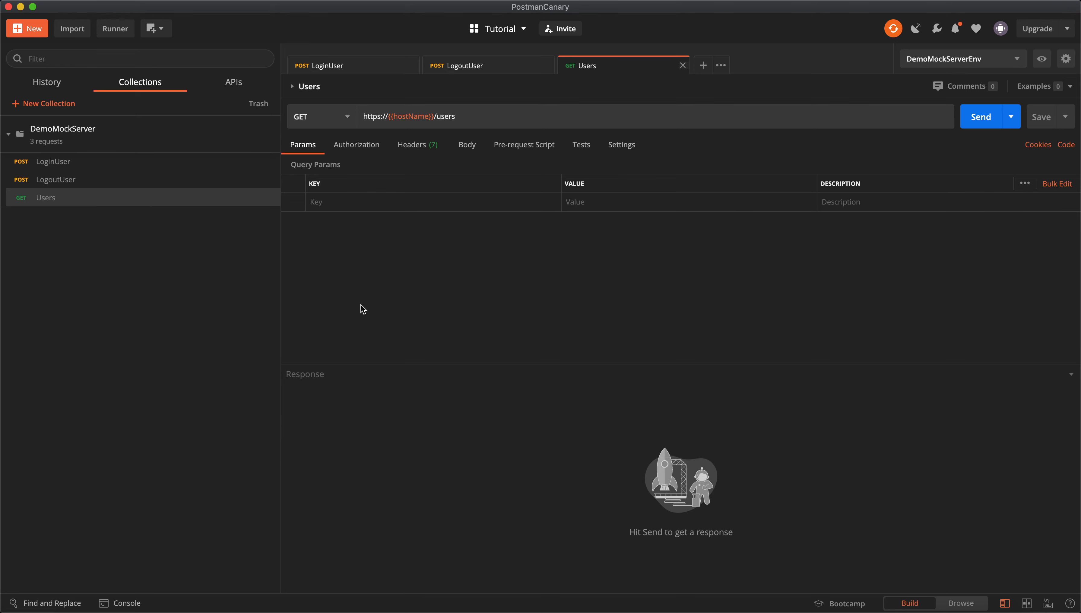
pyautogui.click(361, 71)
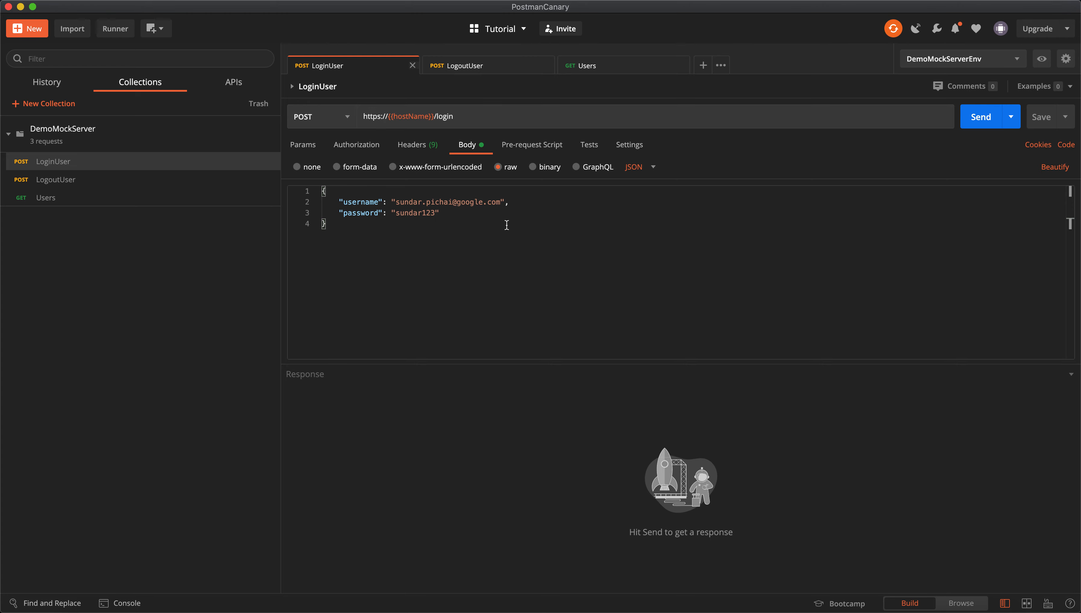
# Add a LoginUser example with status 200 and JSON response format.
pyautogui.click(1046, 92)
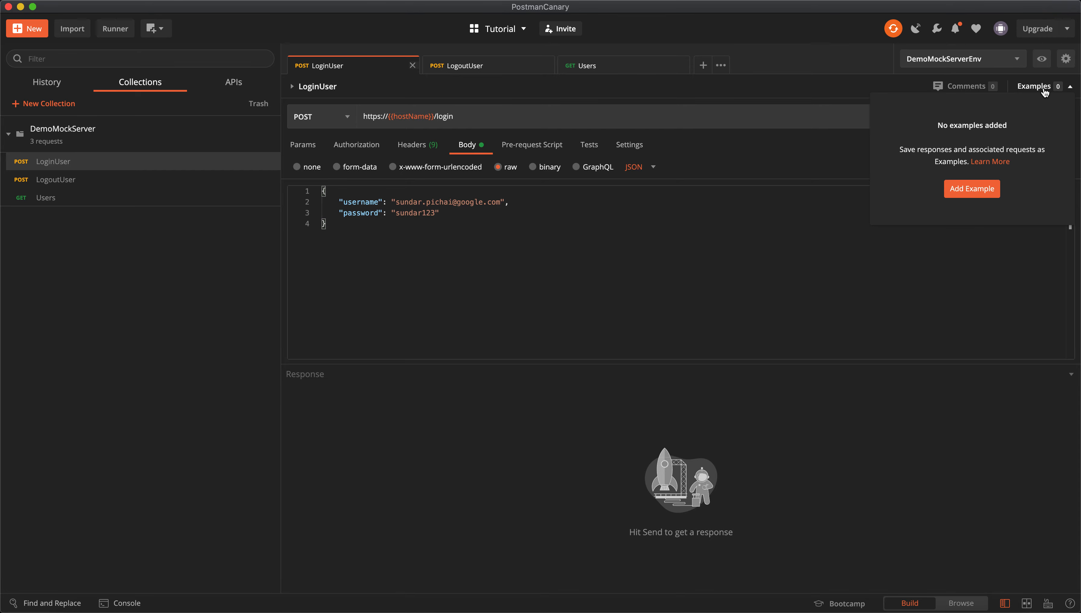
pyautogui.click(985, 194)
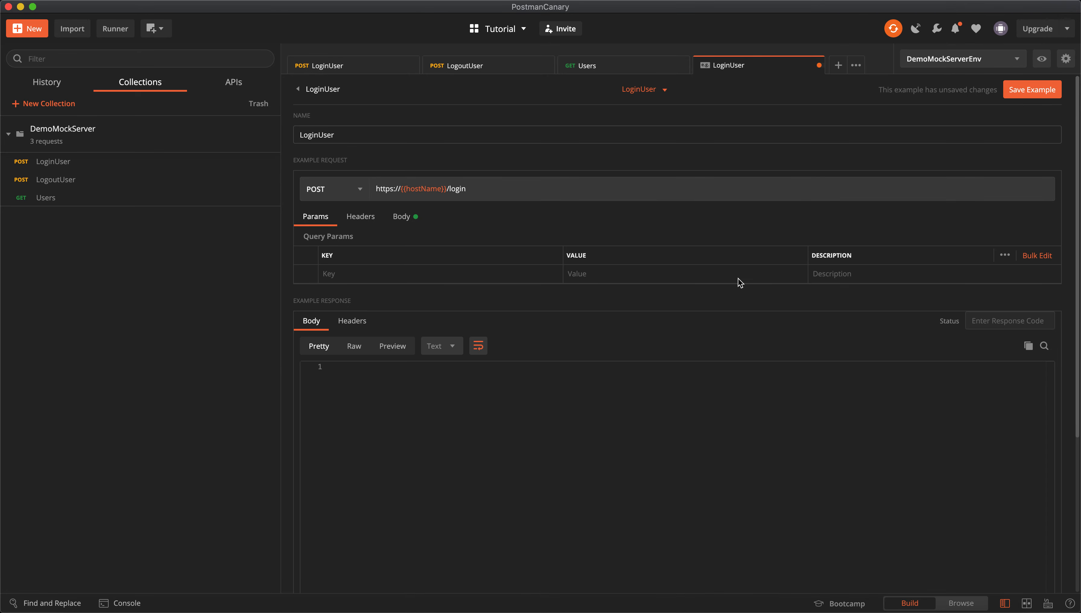
pyautogui.click(973, 320)
pyautogui.write('200')
pyautogui.click(442, 349)
pyautogui.click(468, 374)
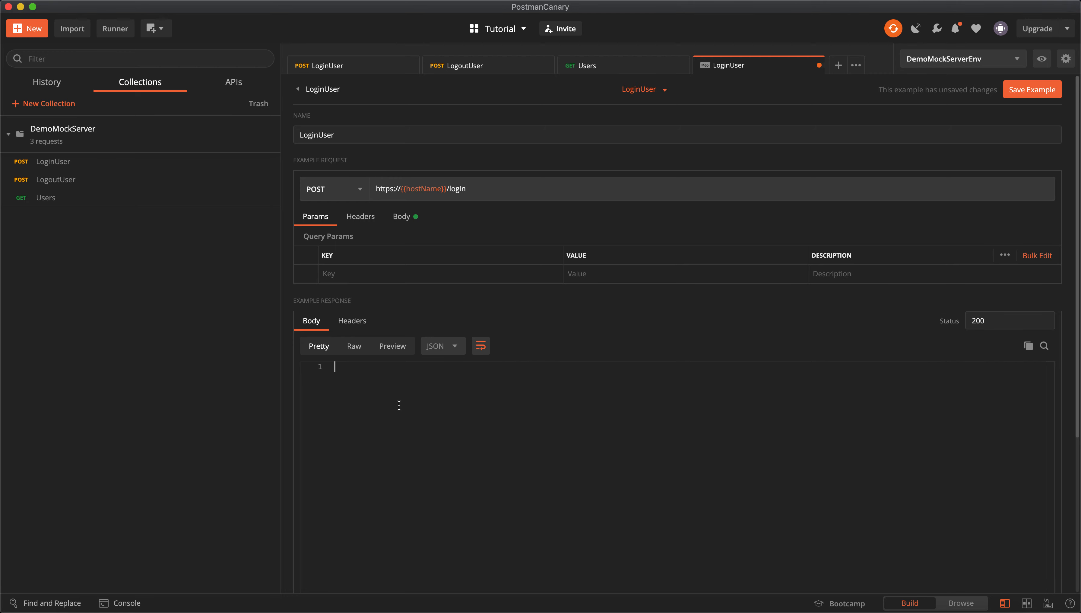
# Fill the example body with status 'success' and the pasted accessToken, then save it.
pyautogui.write('{')
pyautogui.press('Return')
pyautogui.write('"status": "success",')
pyautogui.press('Return')
pyautogui.write('"accessToken": "')
pyautogui.press('Right')
pyautogui.press('Right')
pyautogui.press('Right')
pyautogui.press('Right')
pyautogui.press('Right')
pyautogui.press('Right')
pyautogui.press('Right')
pyautogui.press('Right')
pyautogui.press('Return')
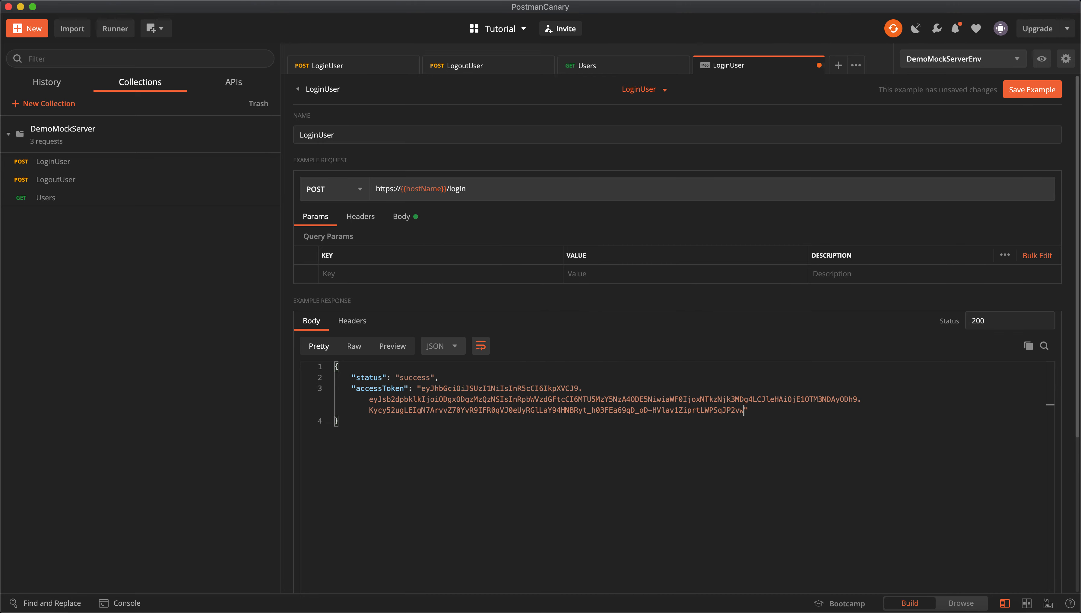
pyautogui.press('super+s')
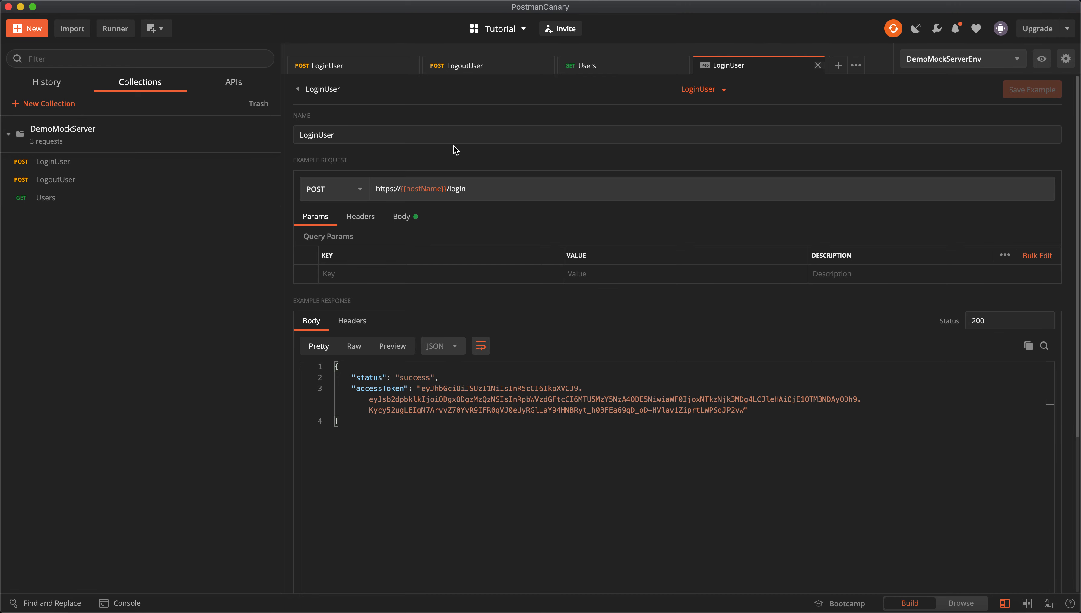
pyautogui.click(480, 65)
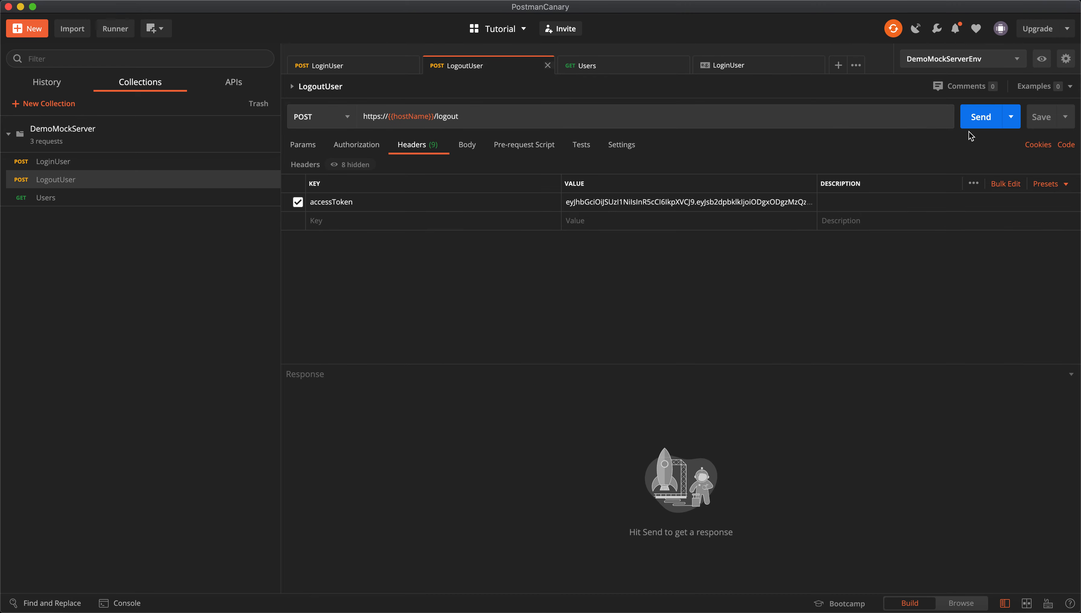
# Add a LogoutUser example returning 200 with JSON body {"status": "success"} and save it.
pyautogui.click(1063, 88)
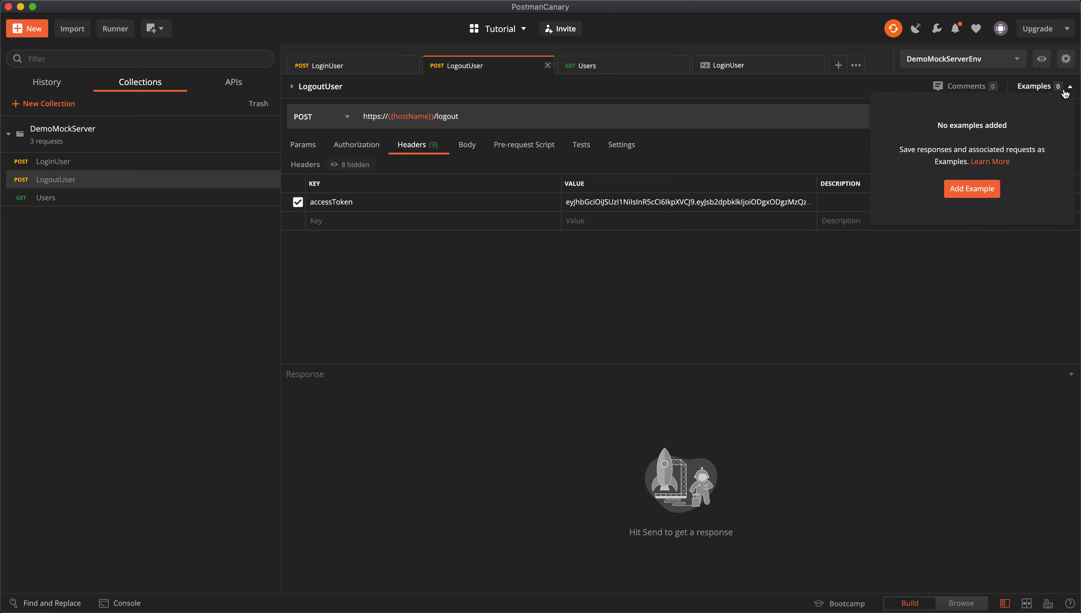
pyautogui.click(967, 194)
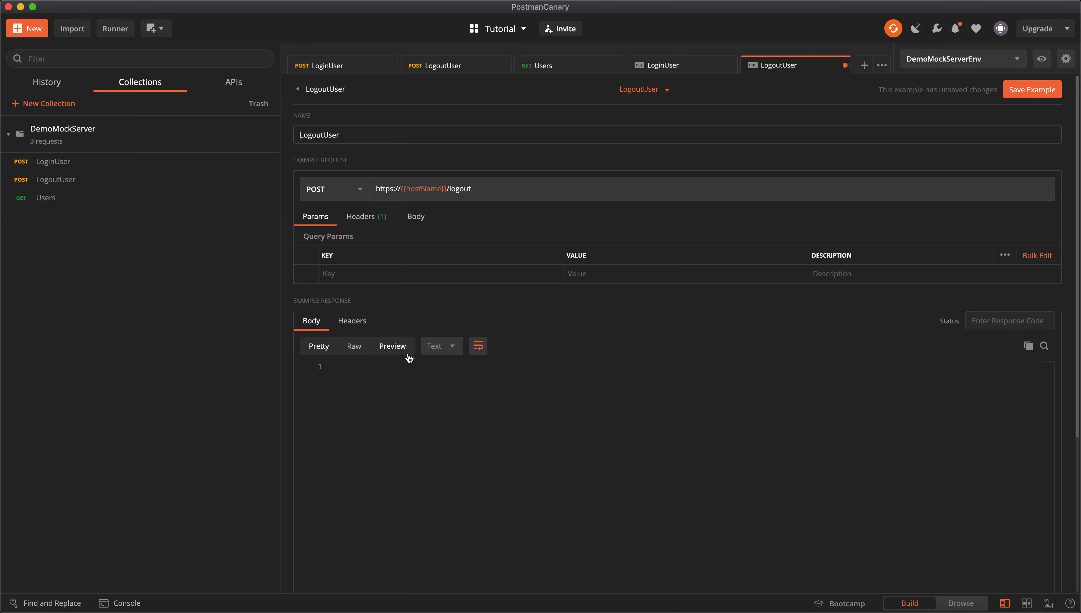
pyautogui.click(451, 346)
pyautogui.click(455, 368)
pyautogui.click(1008, 321)
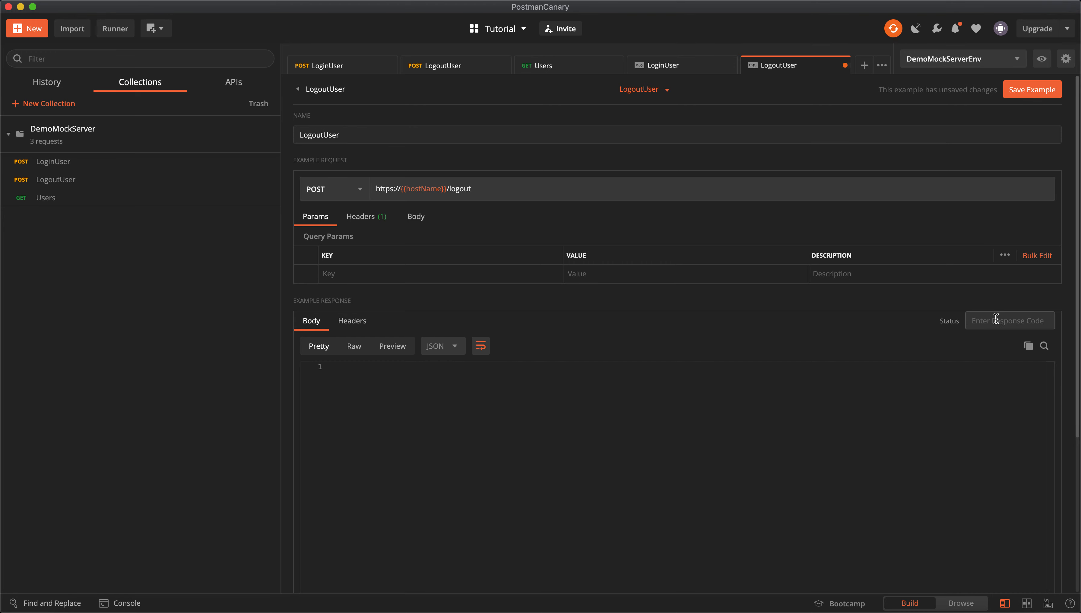
pyautogui.write('200')
pyautogui.click(507, 430)
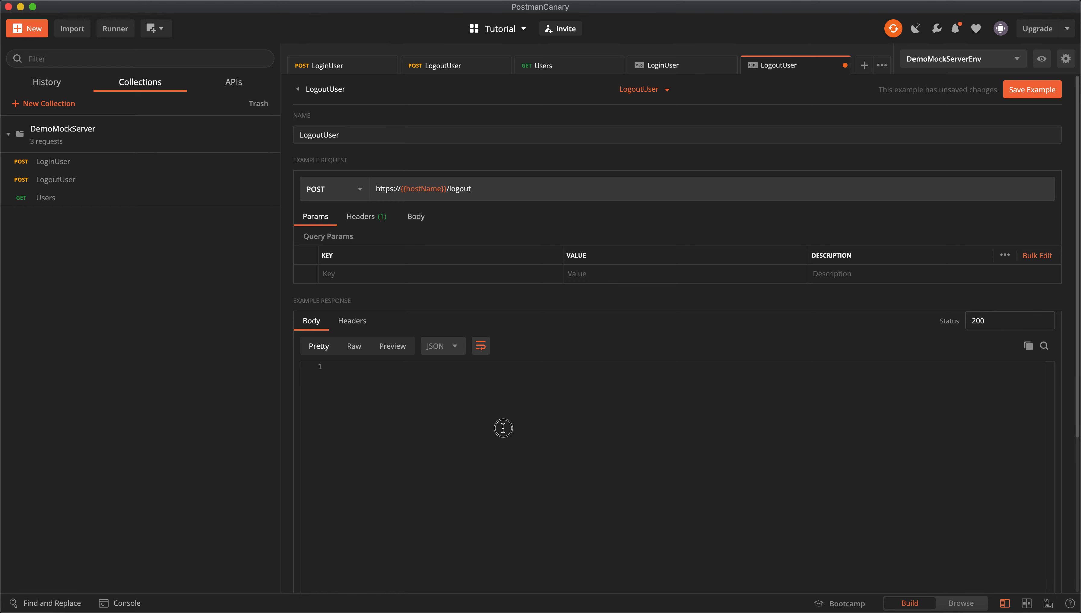
pyautogui.write('{')
pyautogui.press('Return')
pyautogui.write('"status"')
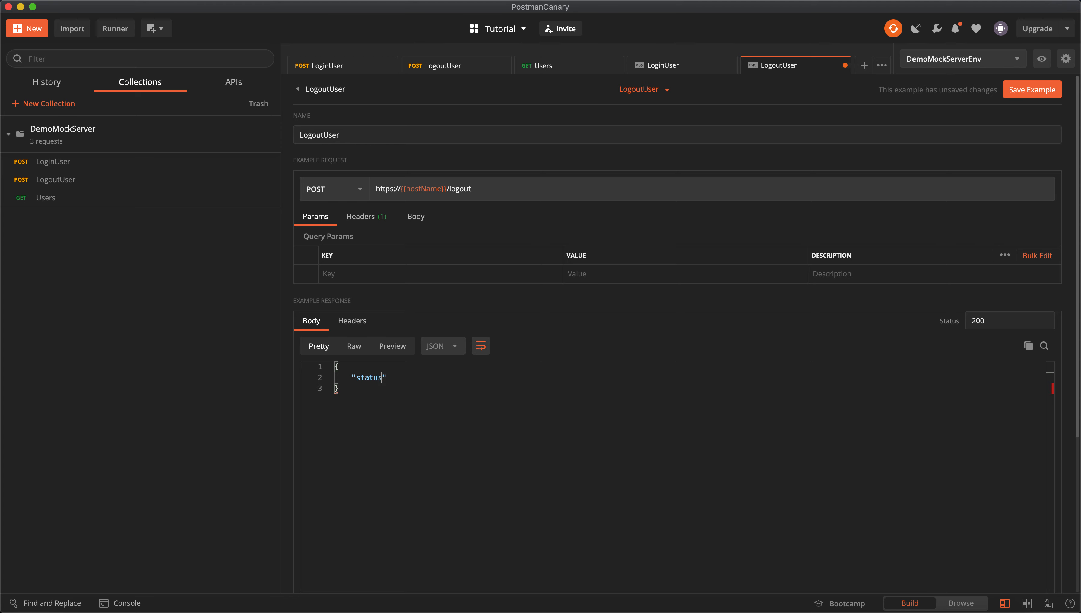
pyautogui.write(': "success')
pyautogui.press('super+s')
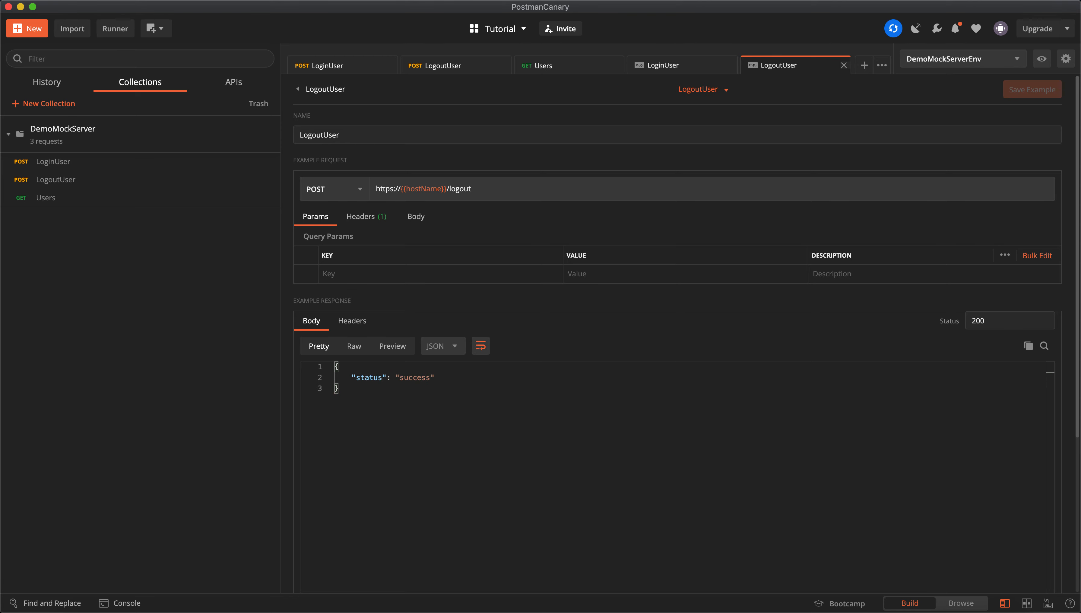
pyautogui.click(559, 68)
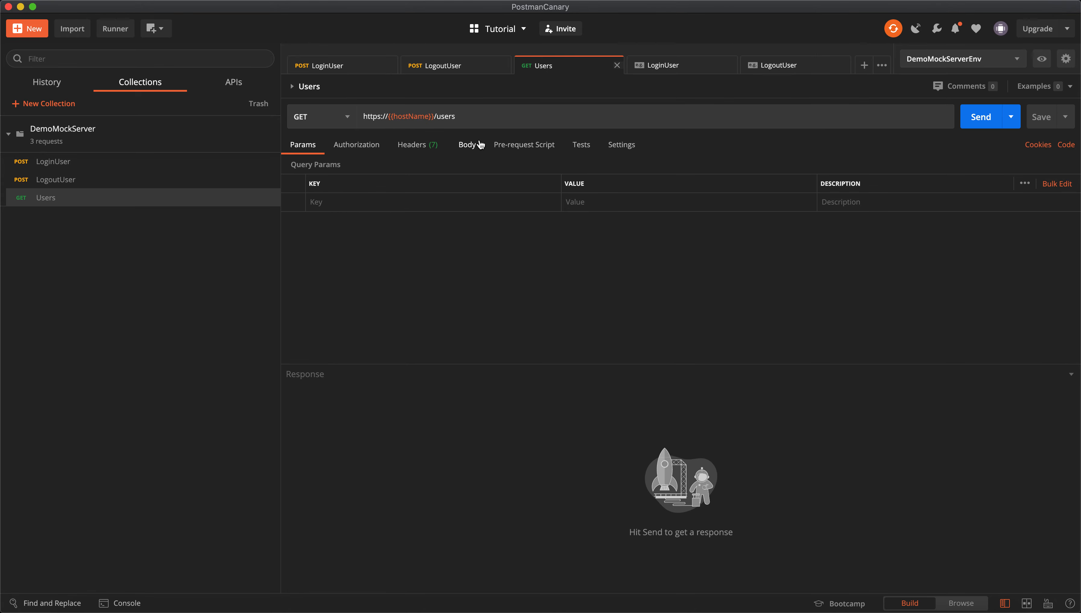
# Add a Users example returning 200 with the pasted two-user JSON list and save it.
pyautogui.click(1059, 89)
pyautogui.click(971, 189)
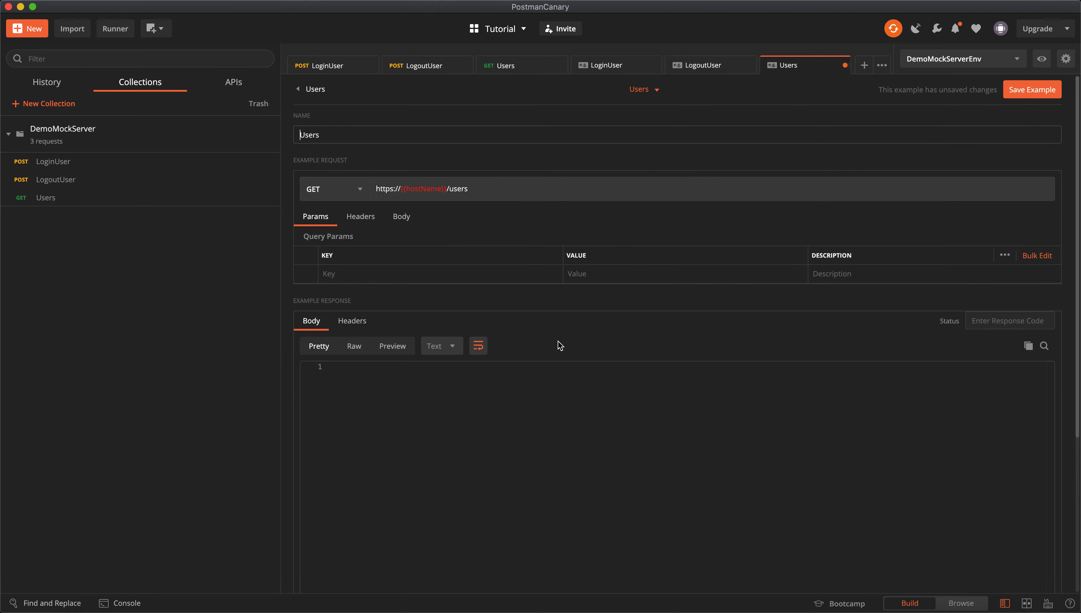
pyautogui.click(447, 349)
pyautogui.click(454, 371)
pyautogui.click(998, 318)
pyautogui.write('200')
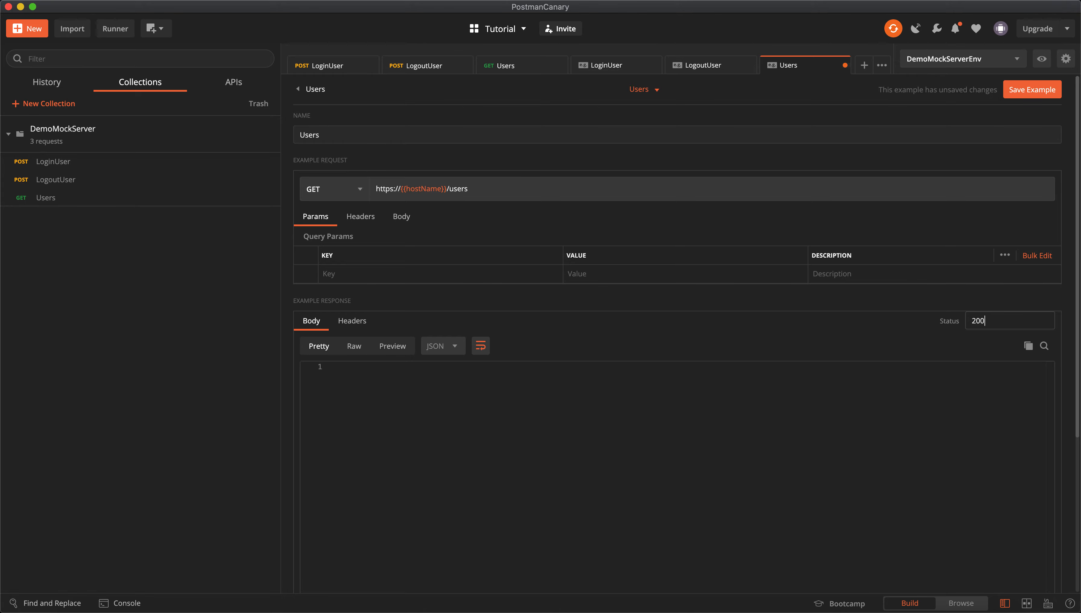
pyautogui.click(429, 460)
pyautogui.press('Right')
pyautogui.press('Right')
pyautogui.press('Right')
pyautogui.press('Right')
pyautogui.press('Right')
pyautogui.press('Left')
pyautogui.press('Left')
pyautogui.press('Left')
pyautogui.press('Left')
pyautogui.press('Left')
pyautogui.press('Left')
pyautogui.press('Left')
pyautogui.press('Left')
pyautogui.press('Left')
pyautogui.press('Left')
pyautogui.press('Left')
pyautogui.press('Left')
pyautogui.press('Left')
pyautogui.press('Left')
pyautogui.press('Return')
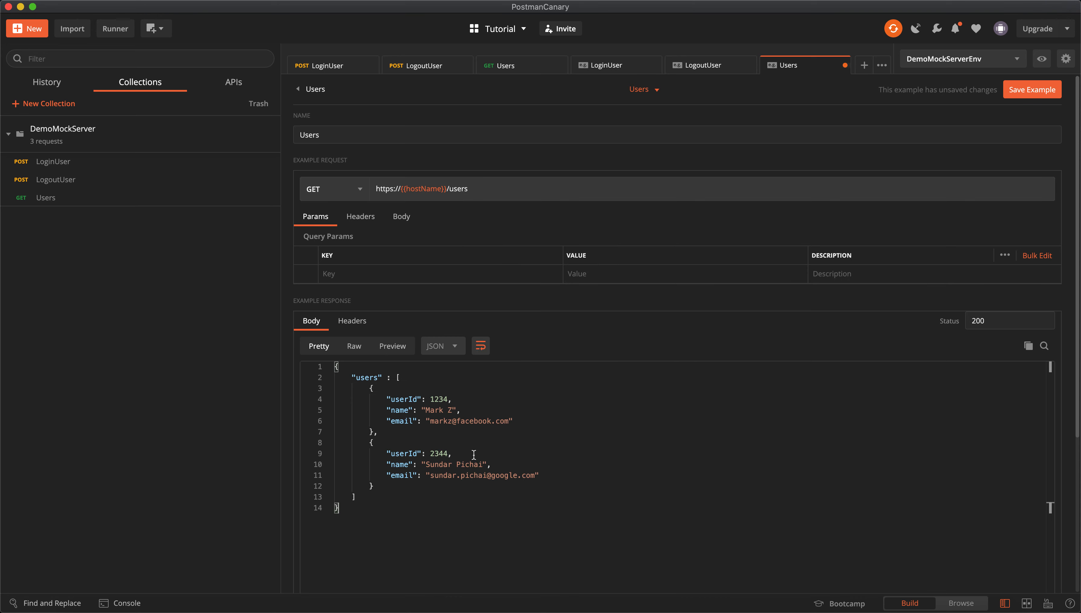
pyautogui.press('super+s')
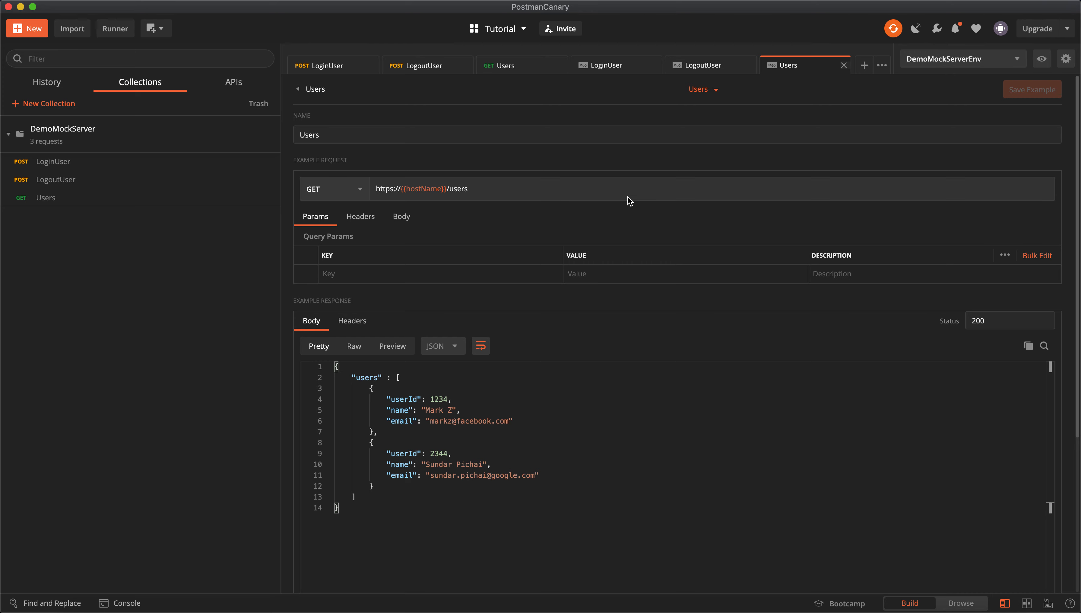
pyautogui.moveTo(270, 201)
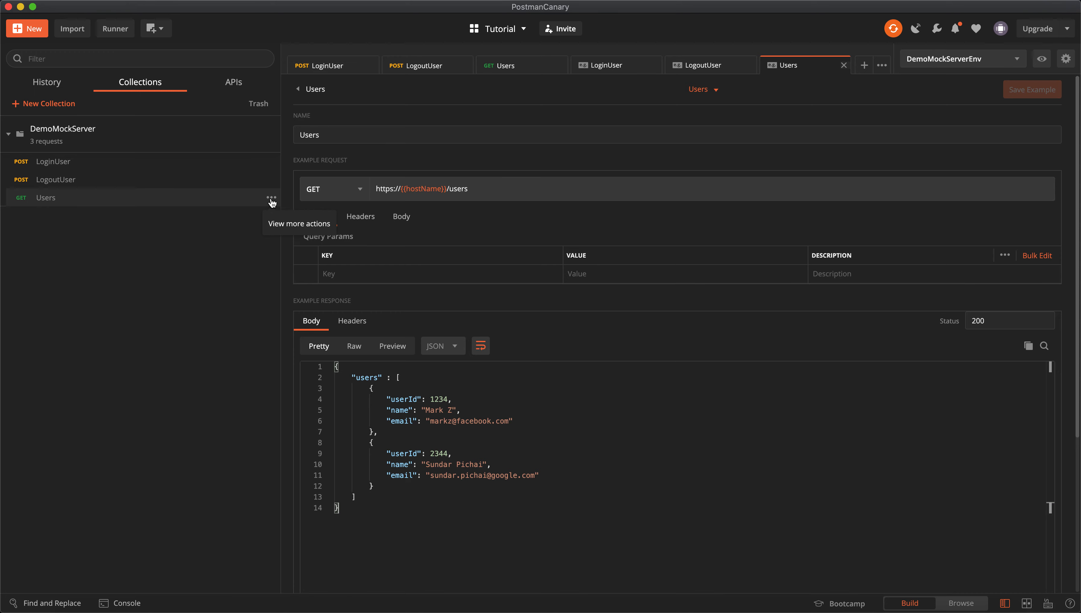
# Create a mock server named DemoMockServer for the DemoMockServer collection and copy its mock URL.
pyautogui.click(271, 200)
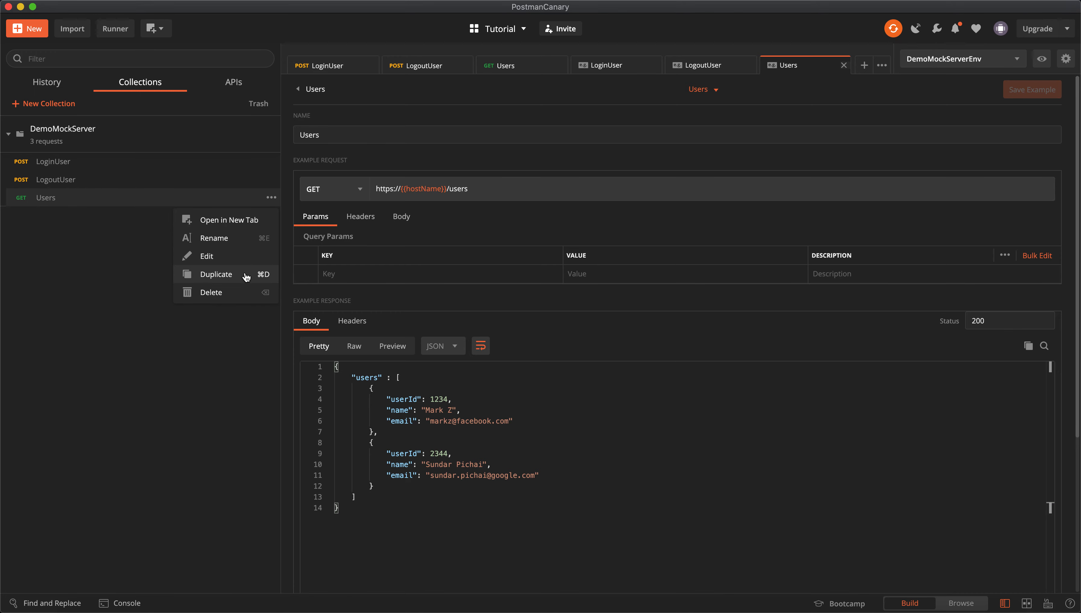
pyautogui.click(272, 143)
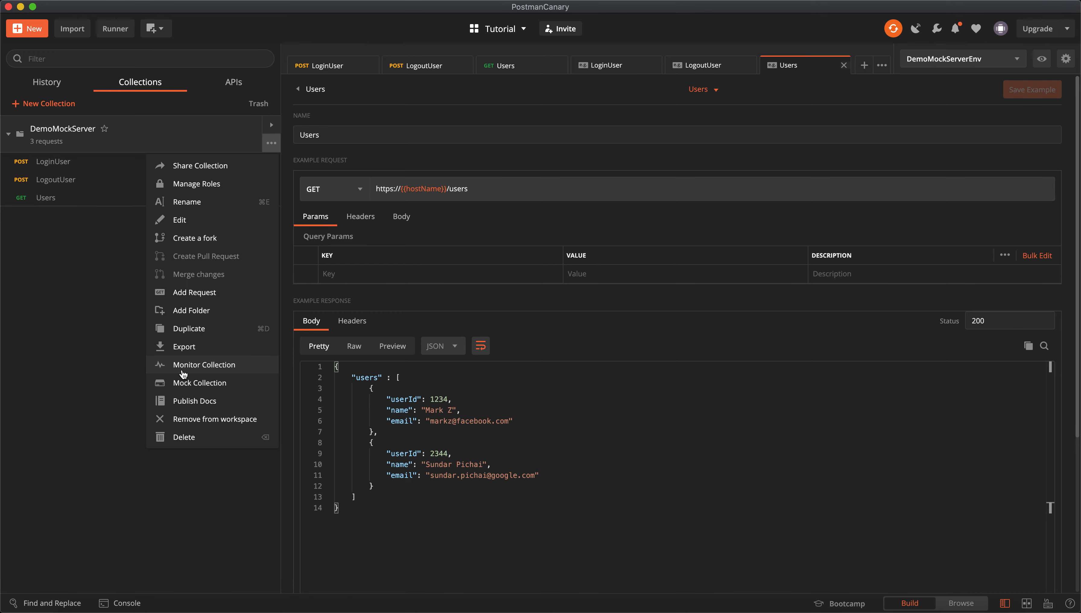
pyautogui.click(223, 383)
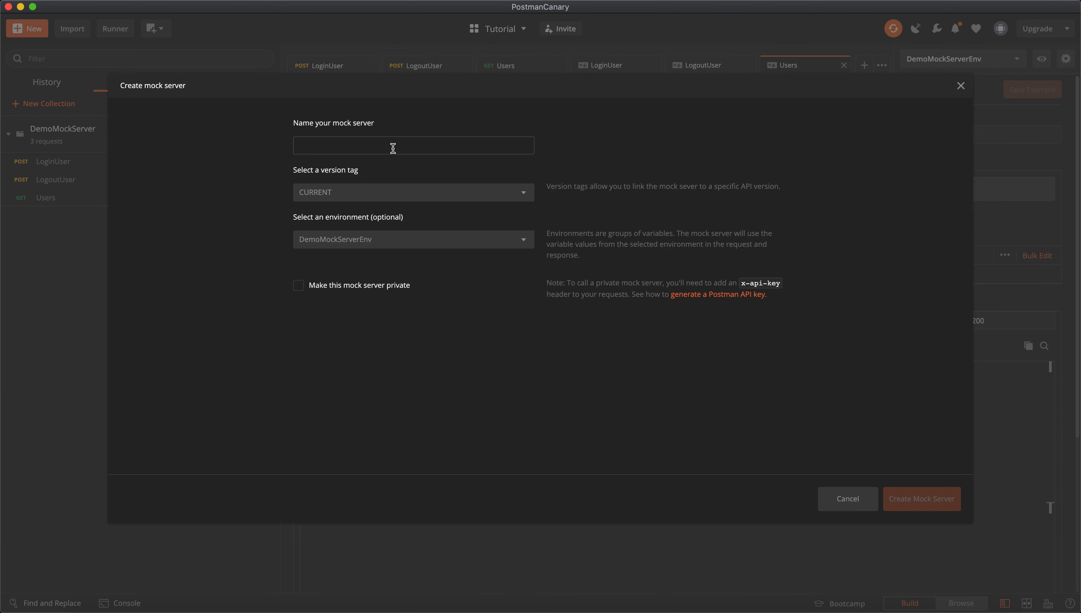
pyautogui.click(393, 148)
pyautogui.write('DemoMockServer')
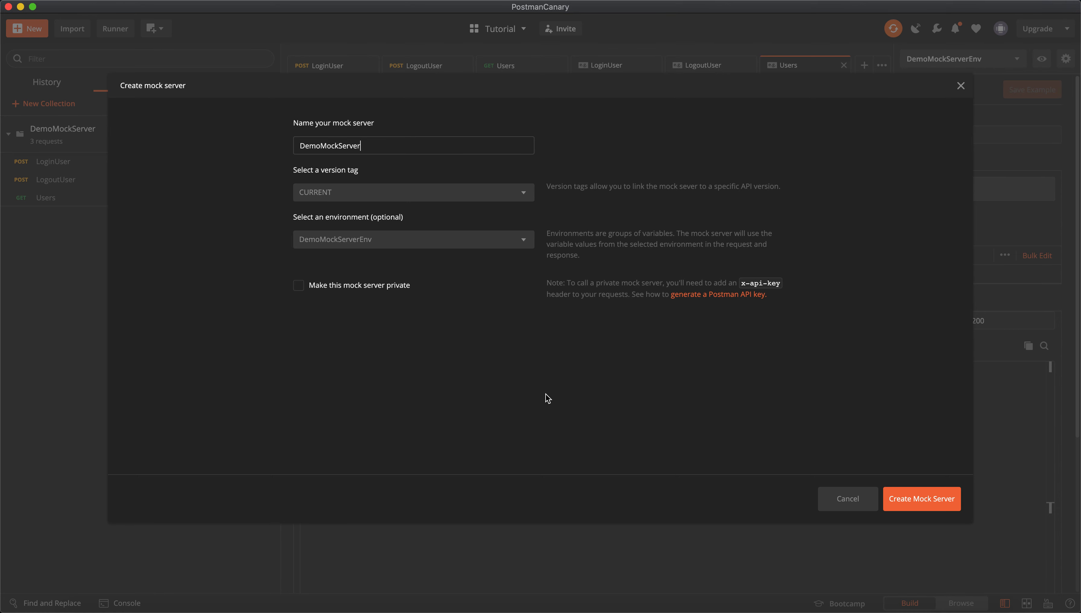
pyautogui.click(917, 500)
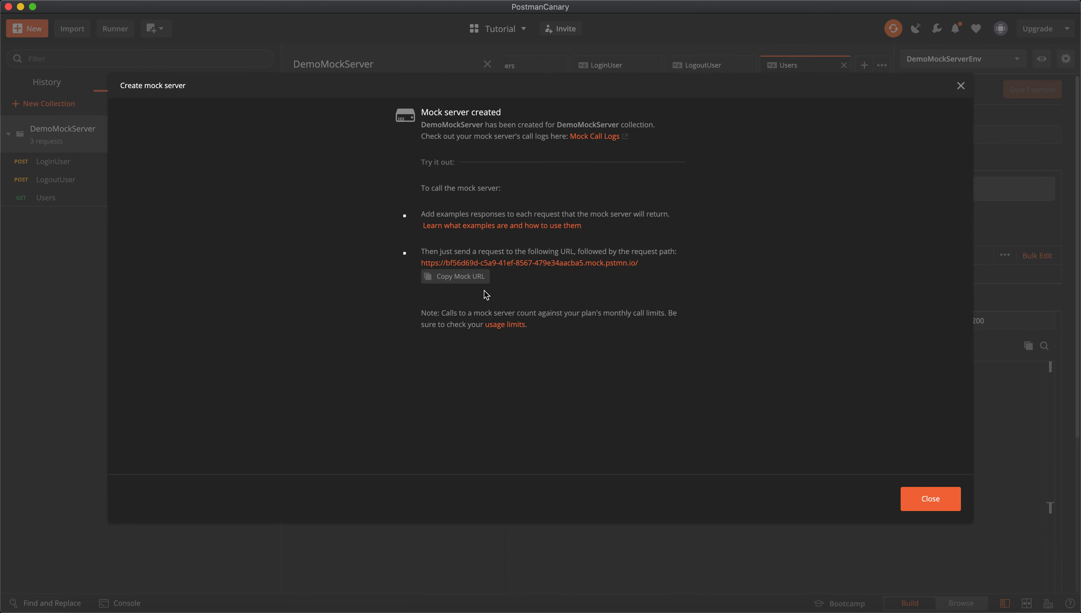
pyautogui.click(471, 282)
pyautogui.click(932, 503)
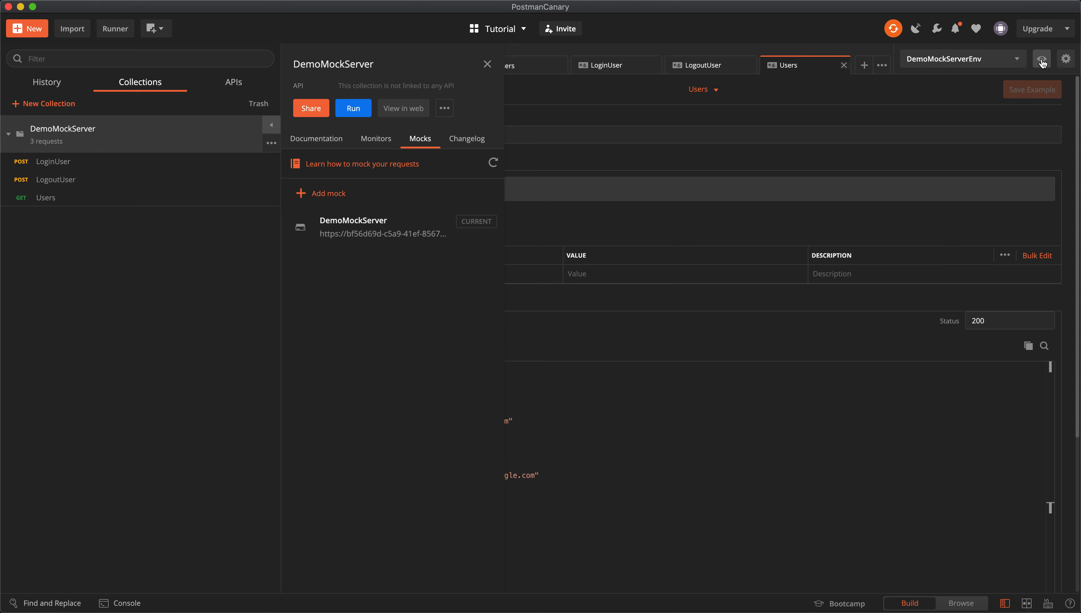
pyautogui.click(1066, 61)
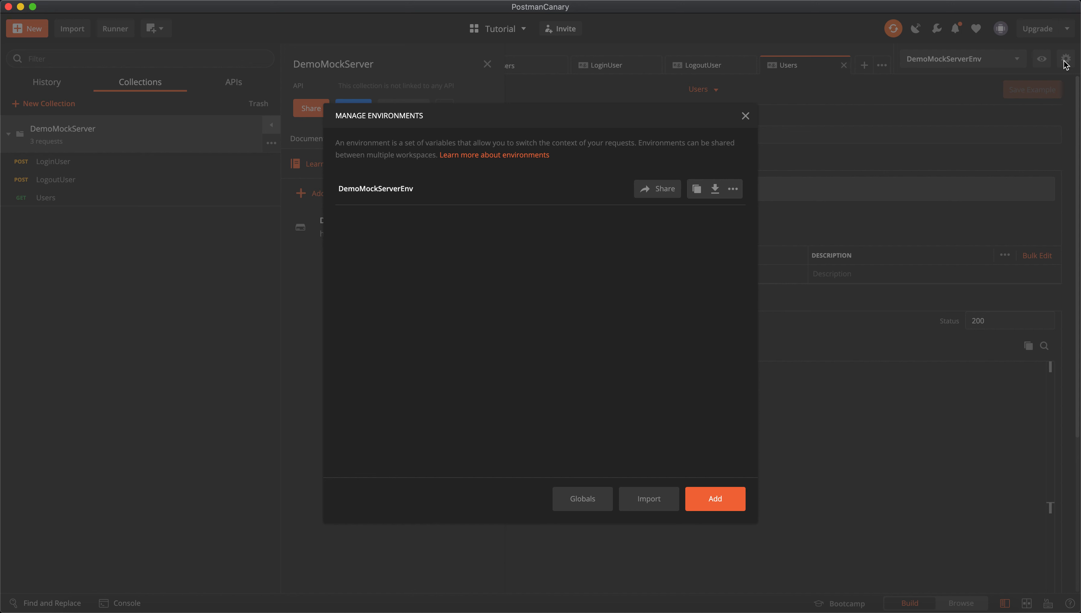
pyautogui.click(389, 184)
pyautogui.moveTo(543, 221); pyautogui.dragTo(582, 221)
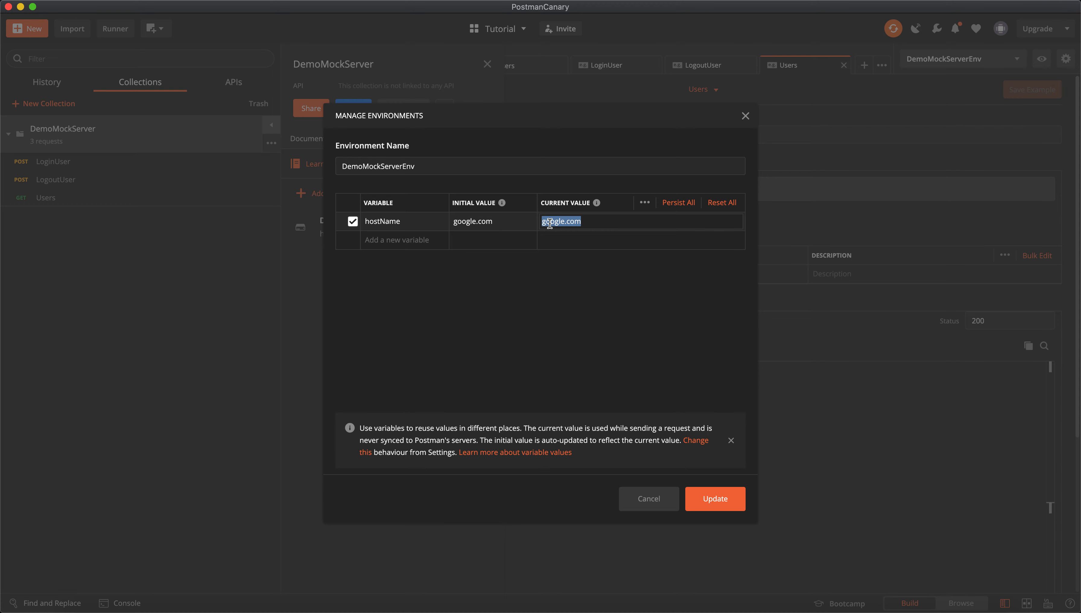
pyautogui.press('super+v')
pyautogui.click(567, 220)
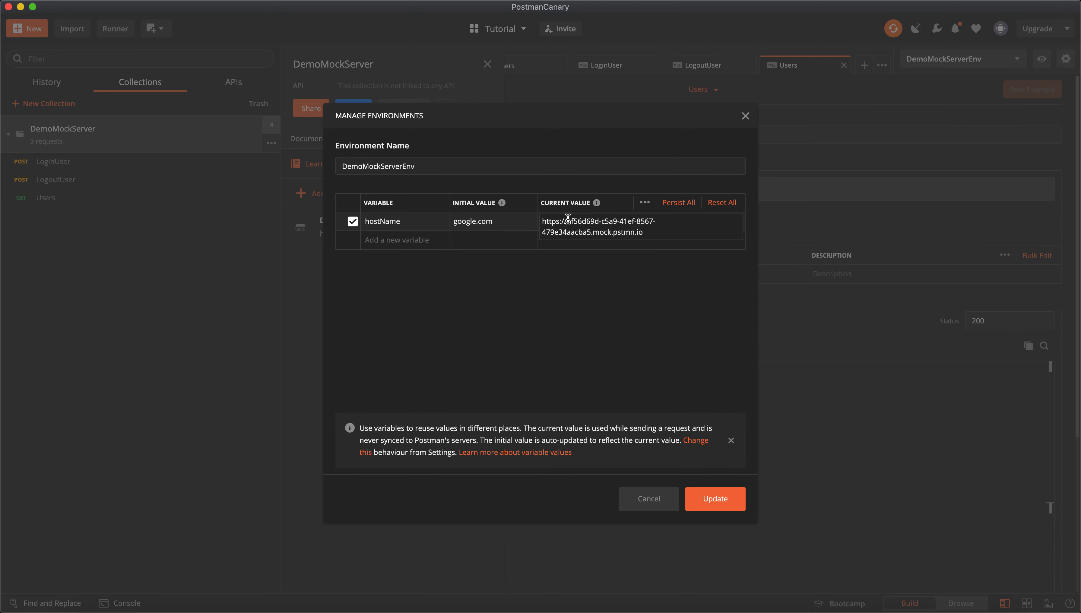
pyautogui.press('shift+super+Left')
pyautogui.press('BackSpace')
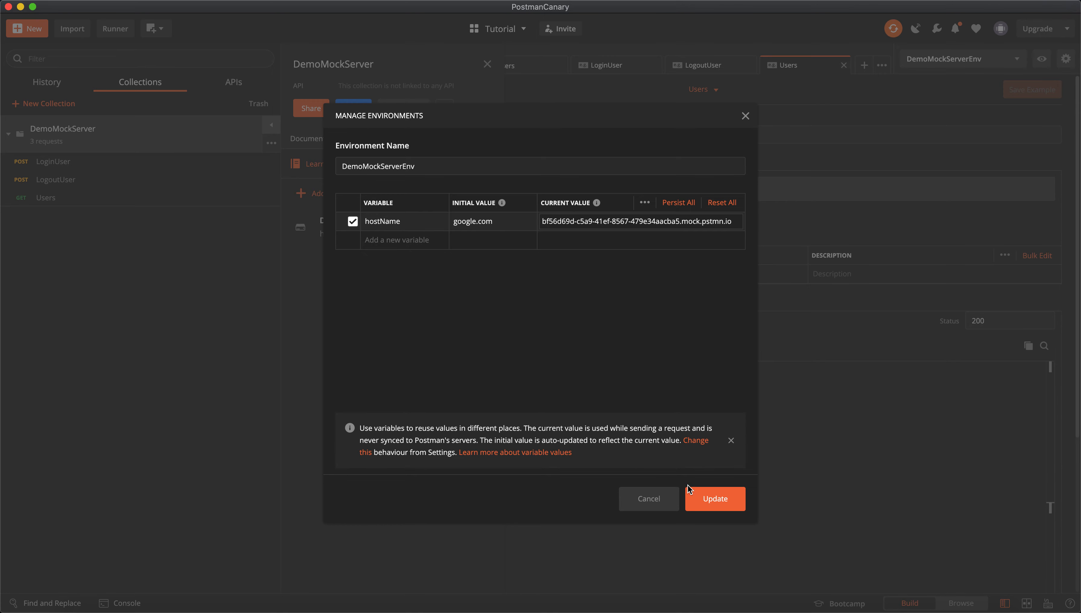
# Save the environment, close the panels, and return to the LoginUser request.
pyautogui.click(715, 499)
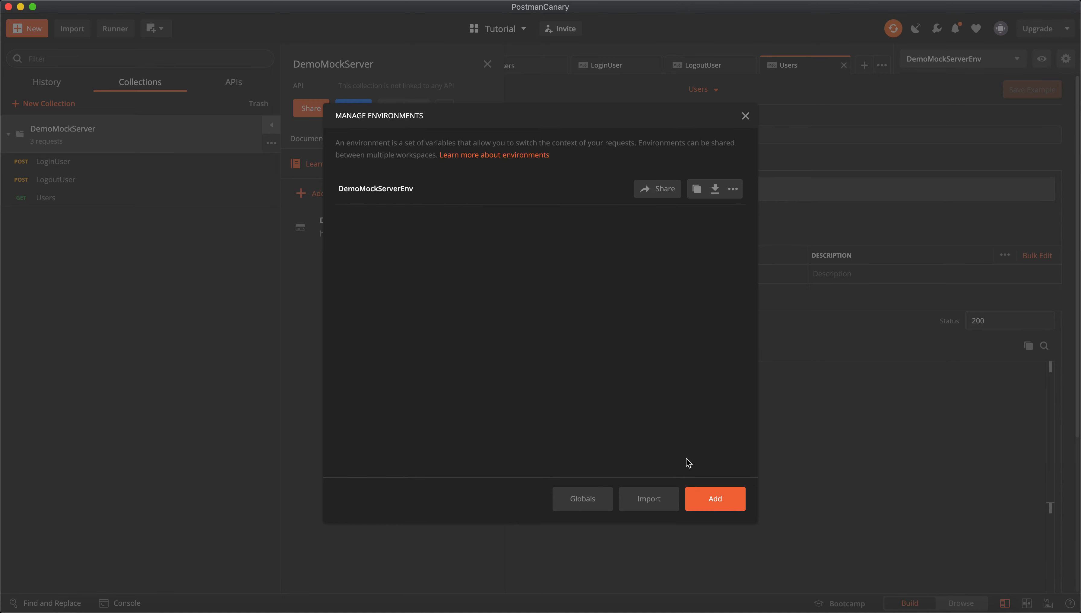
pyautogui.click(747, 118)
pyautogui.click(488, 65)
pyautogui.click(325, 72)
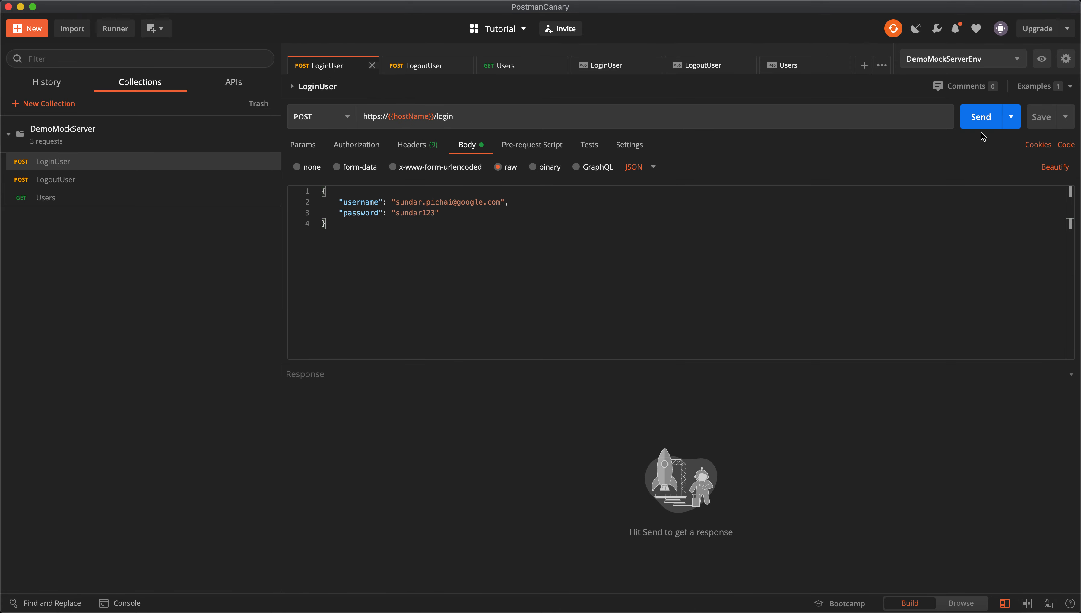
# Send LoginUser to the mock and check the success status and accessToken in the response.
pyautogui.click(982, 117)
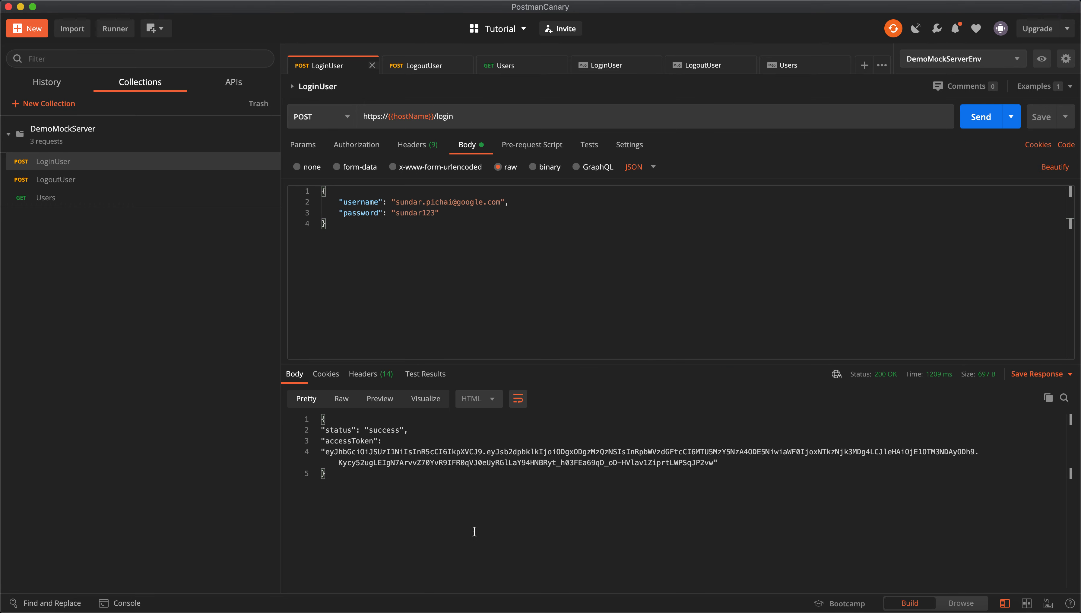
pyautogui.doubleClick(386, 429)
pyautogui.doubleClick(347, 441)
pyautogui.click(353, 477)
# Send the LogoutUser and Users requests to the mock, then go back to LogoutUser.
pyautogui.click(411, 66)
pyautogui.click(981, 117)
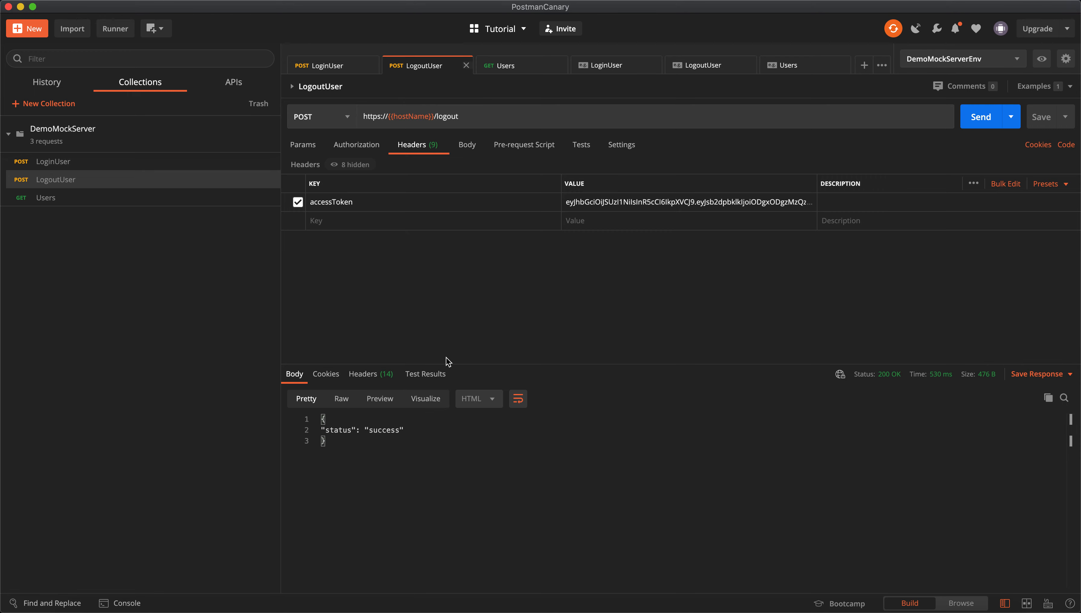
pyautogui.click(506, 66)
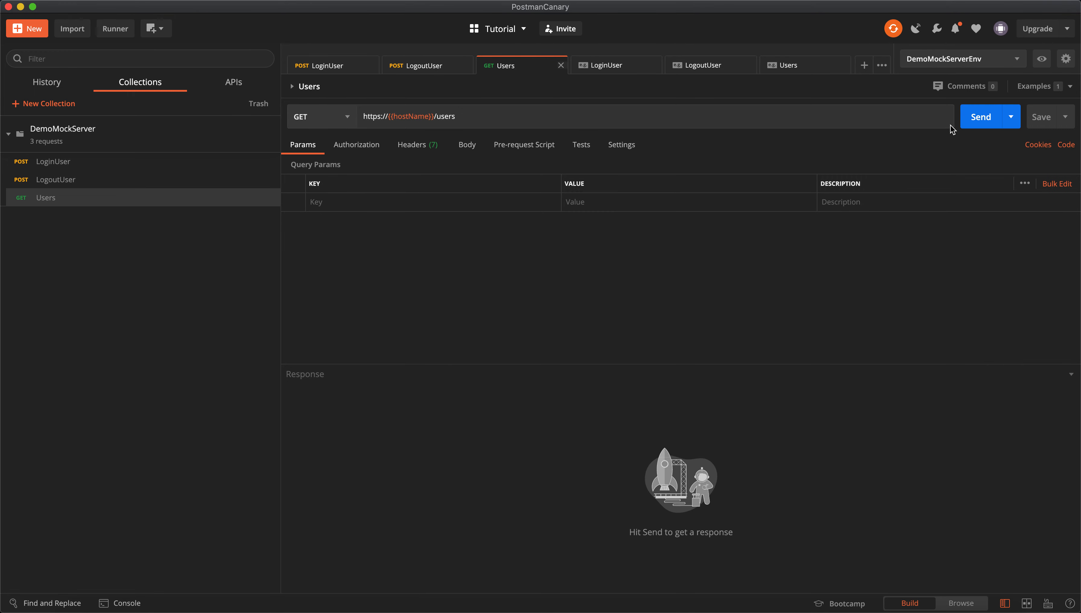
pyautogui.click(979, 117)
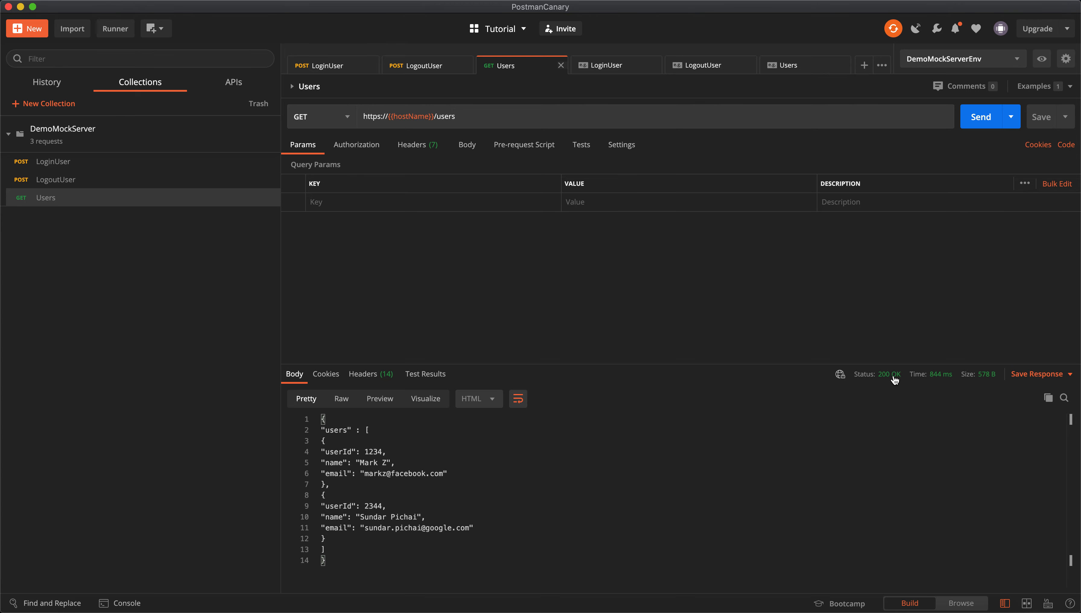
pyautogui.click(425, 66)
pyautogui.moveTo(894, 380)
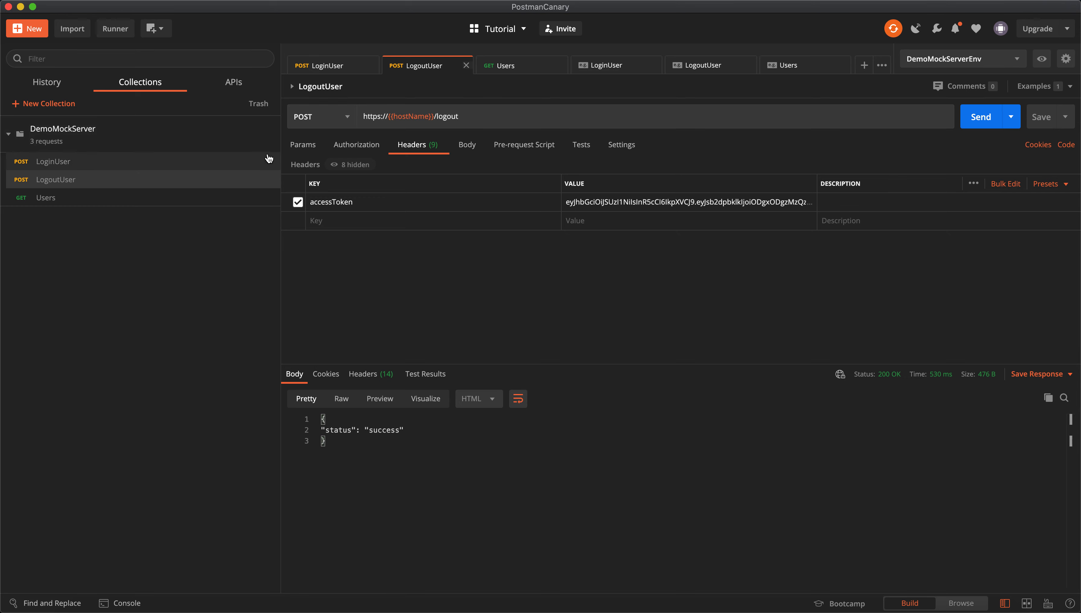
pyautogui.click(271, 144)
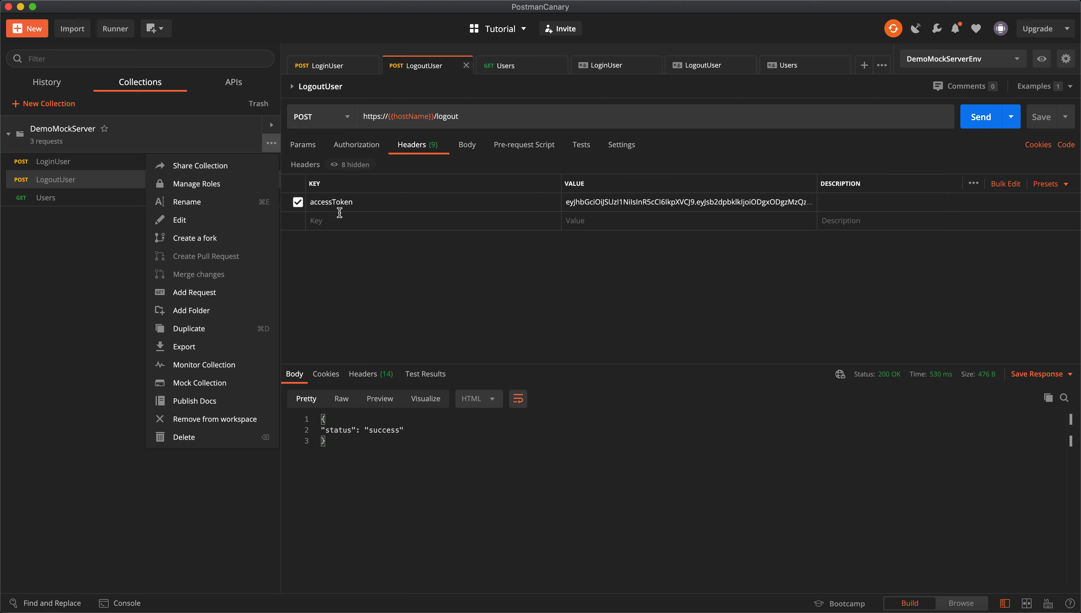
# In the collection's Mocks list, edit DemoMockServer and tick 'Make this mock server private'.
pyautogui.click(273, 129)
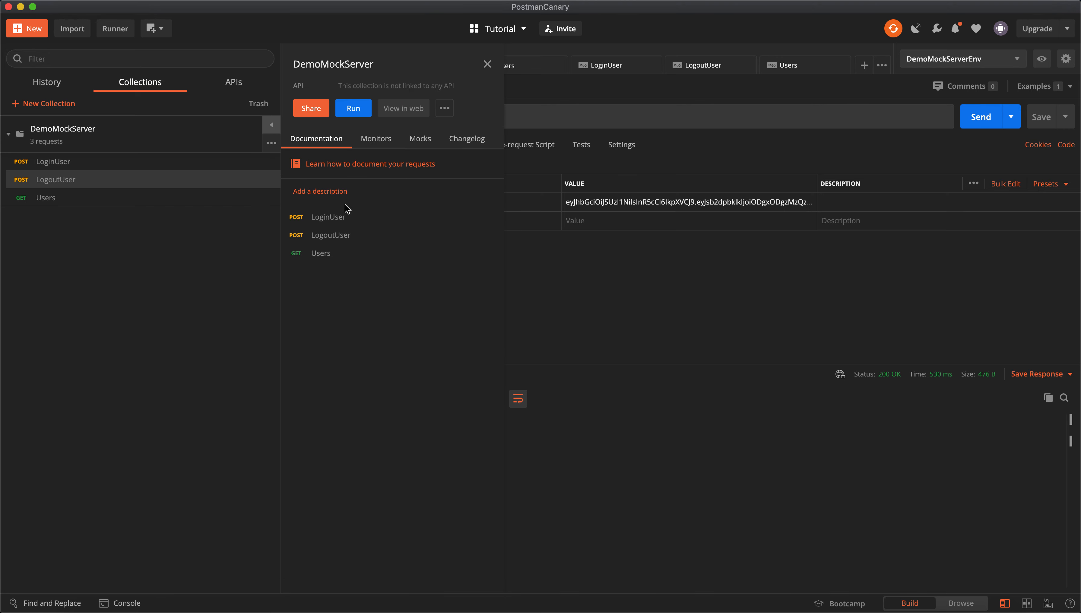
pyautogui.click(569, 274)
pyautogui.click(272, 127)
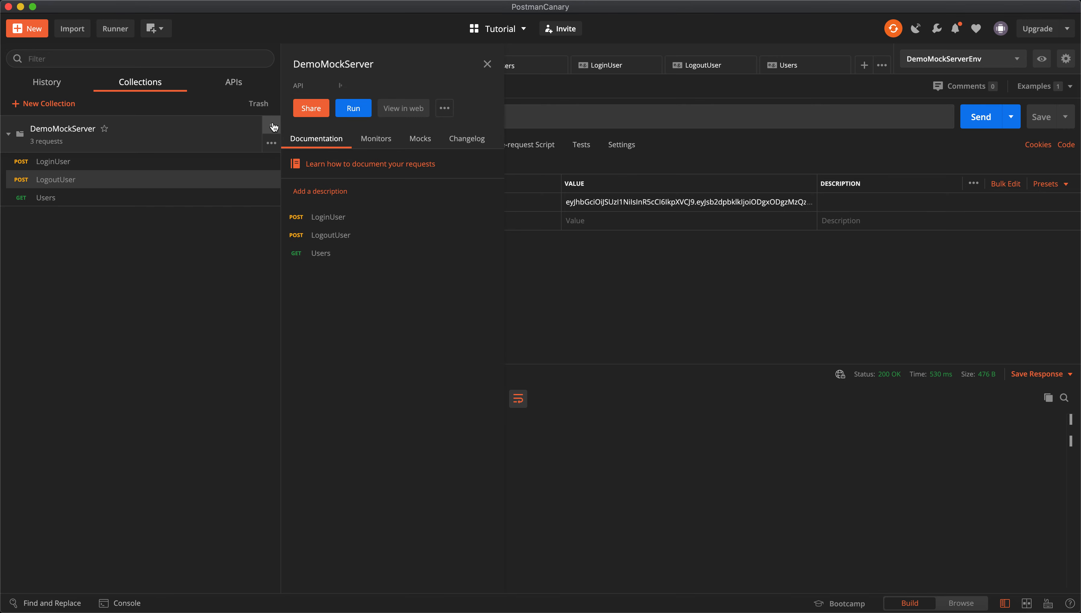
pyautogui.click(272, 127)
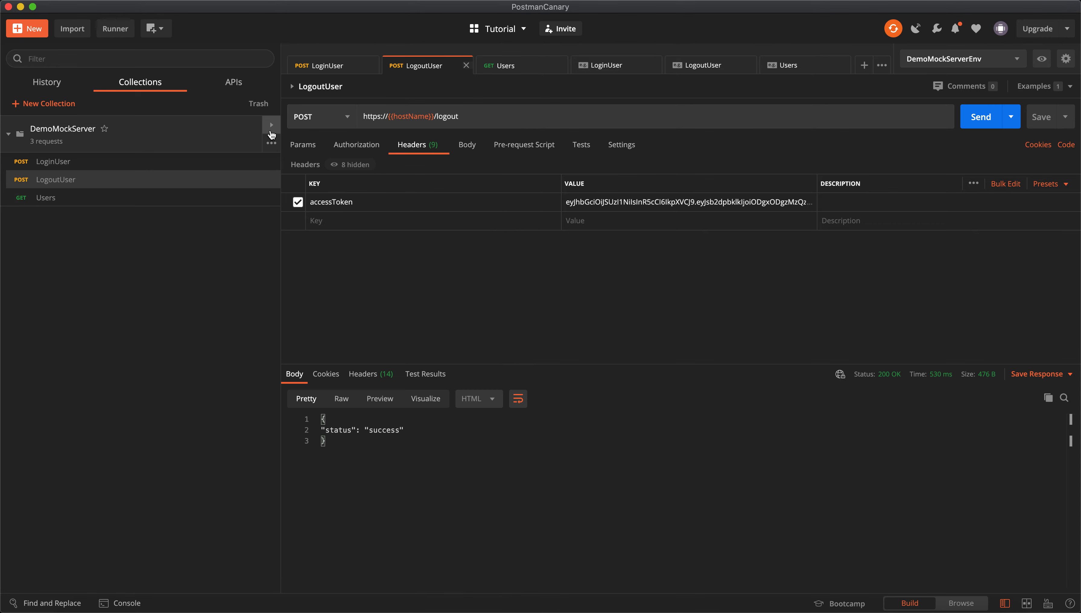
pyautogui.click(271, 128)
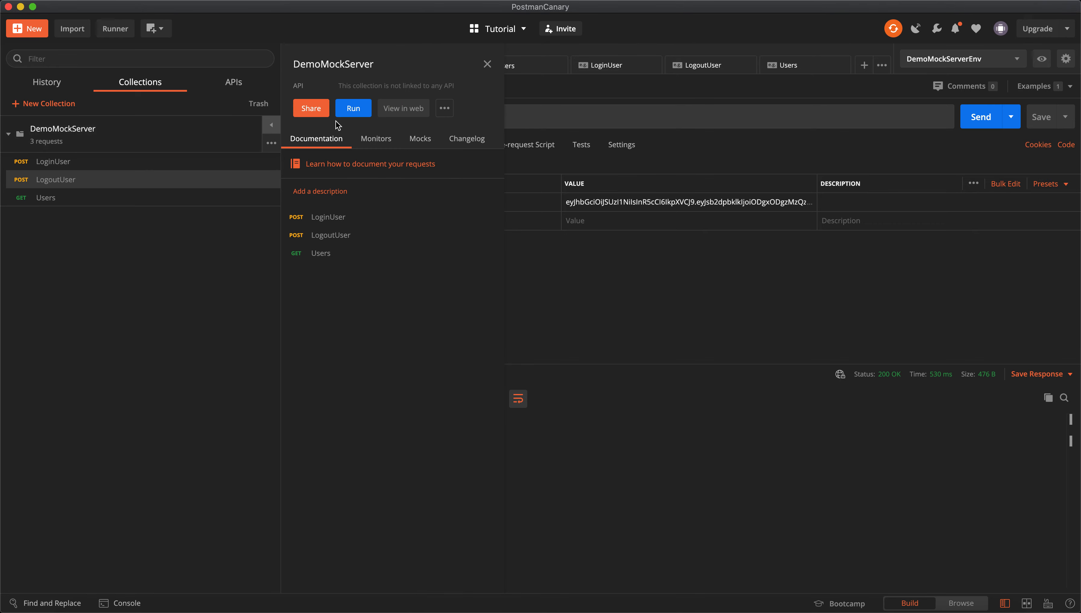
pyautogui.click(422, 145)
pyautogui.click(472, 227)
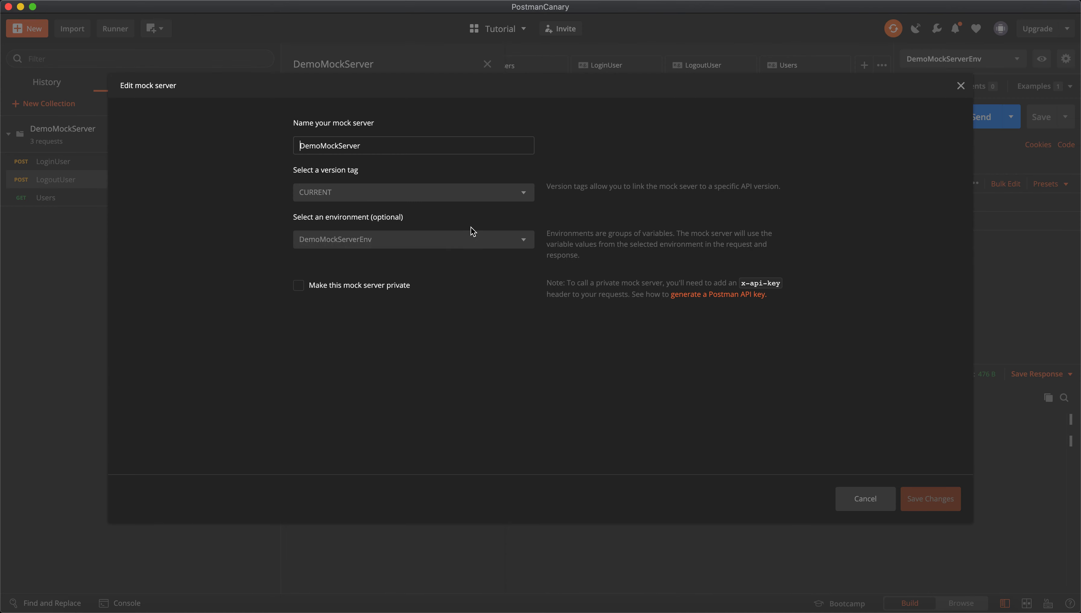
pyautogui.click(301, 285)
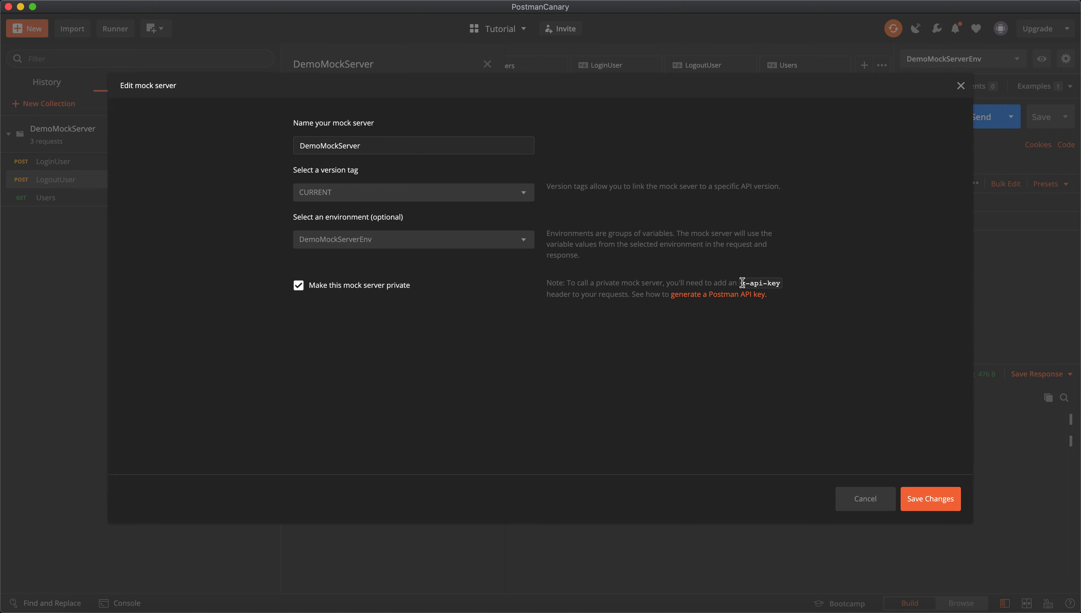
pyautogui.moveTo(742, 283); pyautogui.dragTo(785, 283)
# Save the mock as private and resend LoginUser, which now returns 404 mockNotFoundError.
pyautogui.click(920, 501)
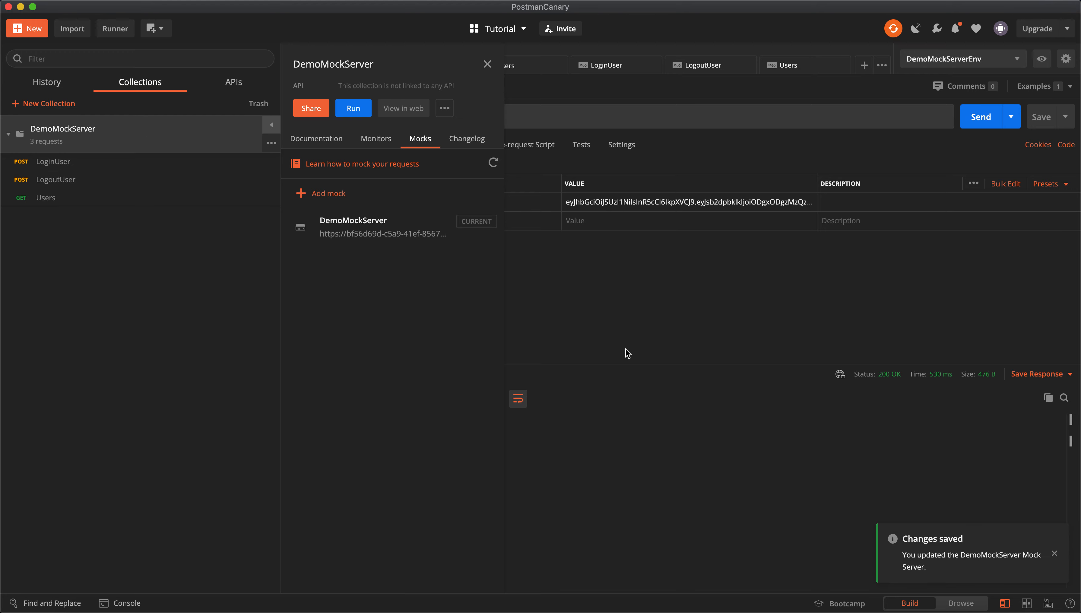
pyautogui.click(604, 319)
pyautogui.click(345, 69)
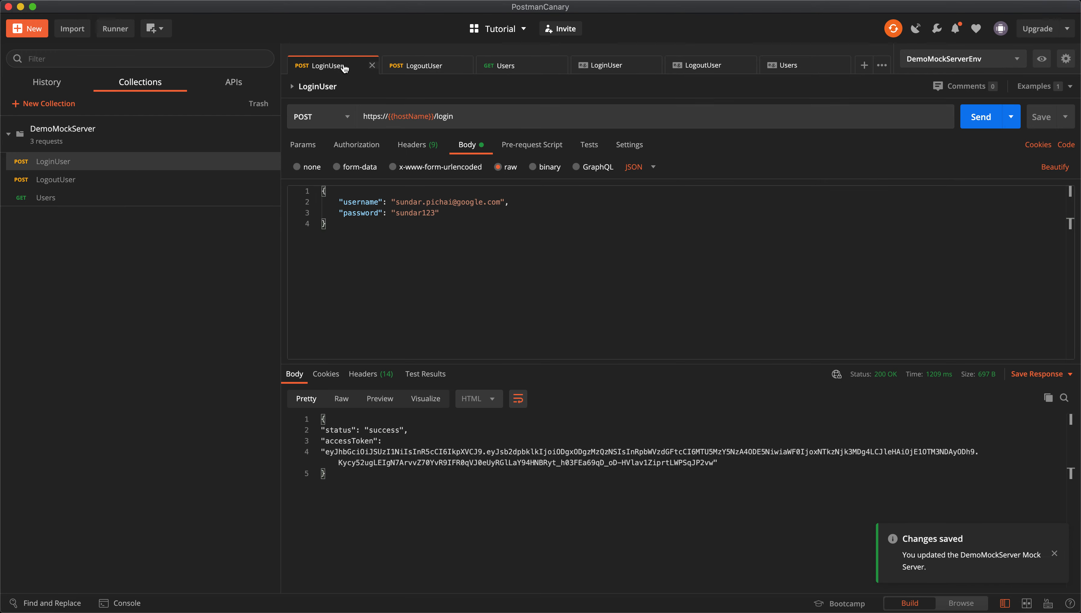
pyautogui.click(981, 116)
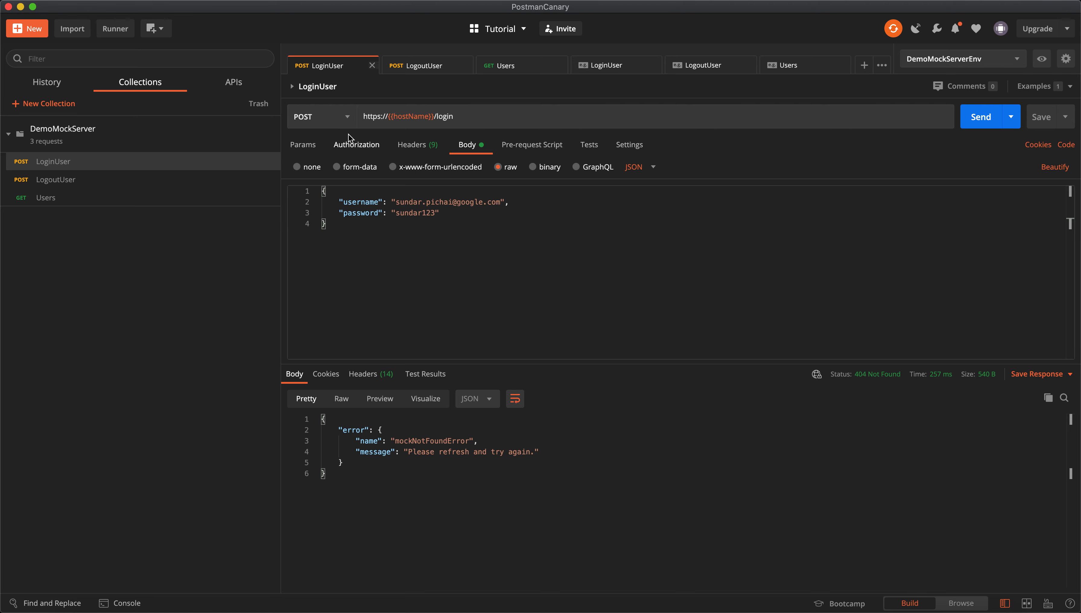
# Add an x-api-key header key to LoginUser's Headers.
pyautogui.click(417, 150)
pyautogui.write('x-api-key')
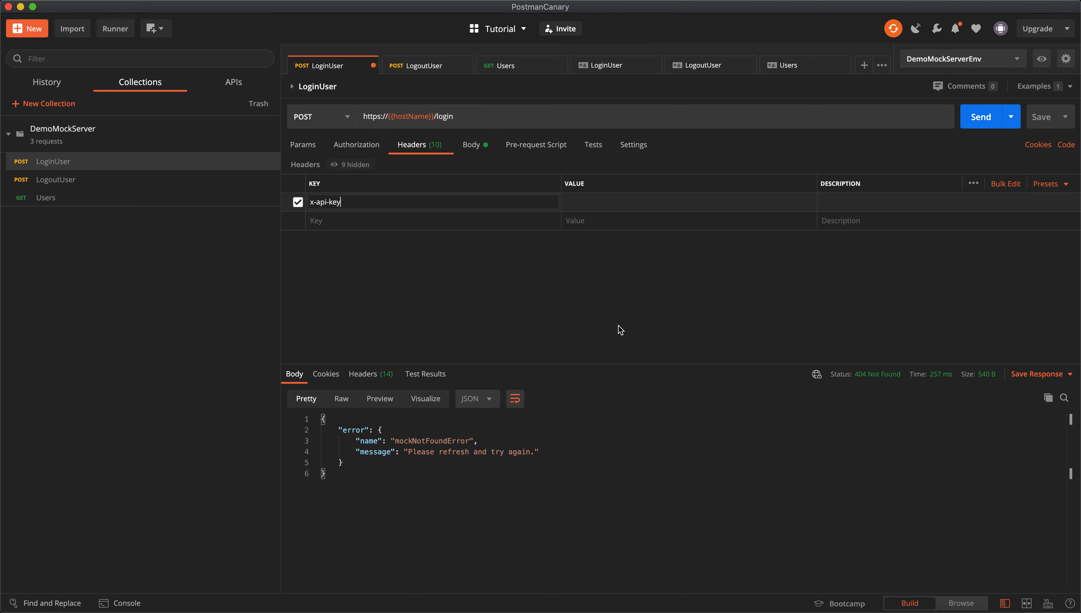
pyautogui.press('super+Tab')
pyautogui.press('super+Tab')
pyautogui.press('super+Tab')
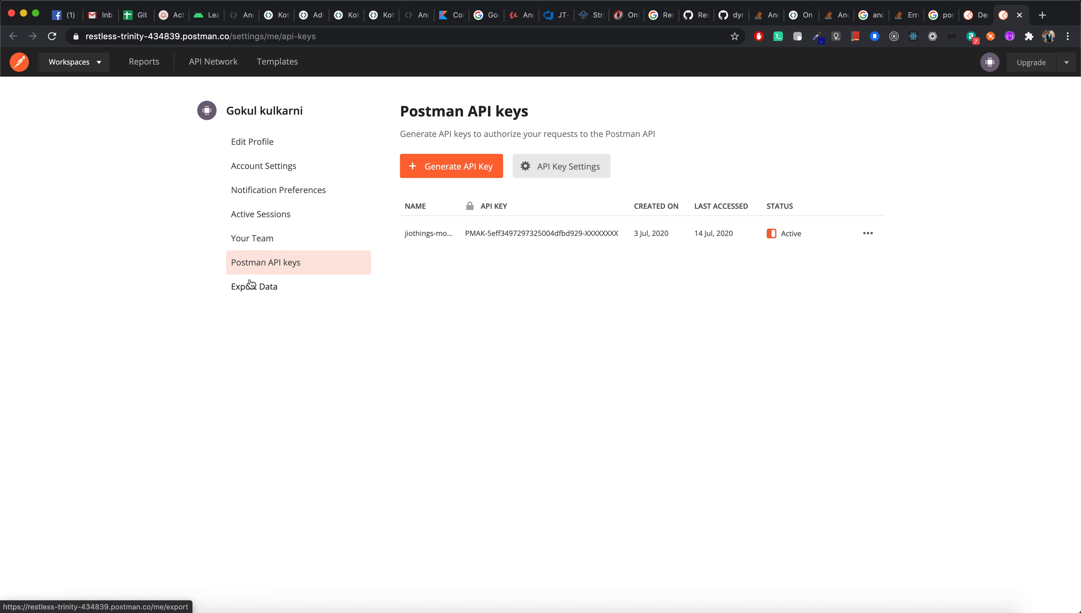
# Generate a new Postman API key named for DemoMockServer and copy its value.
pyautogui.click(477, 166)
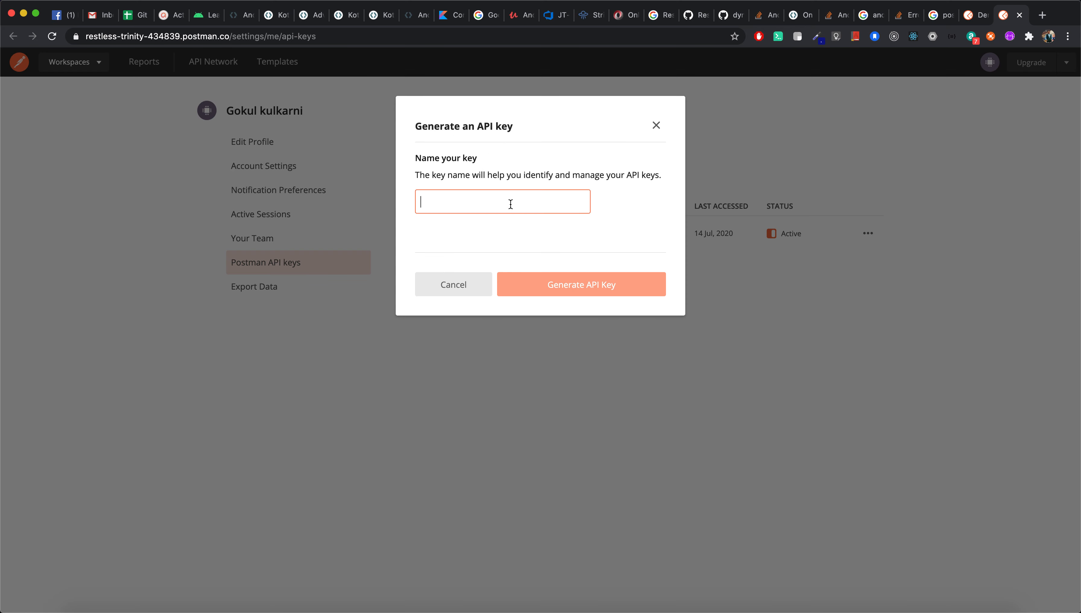
pyautogui.write('DemoMockServer')
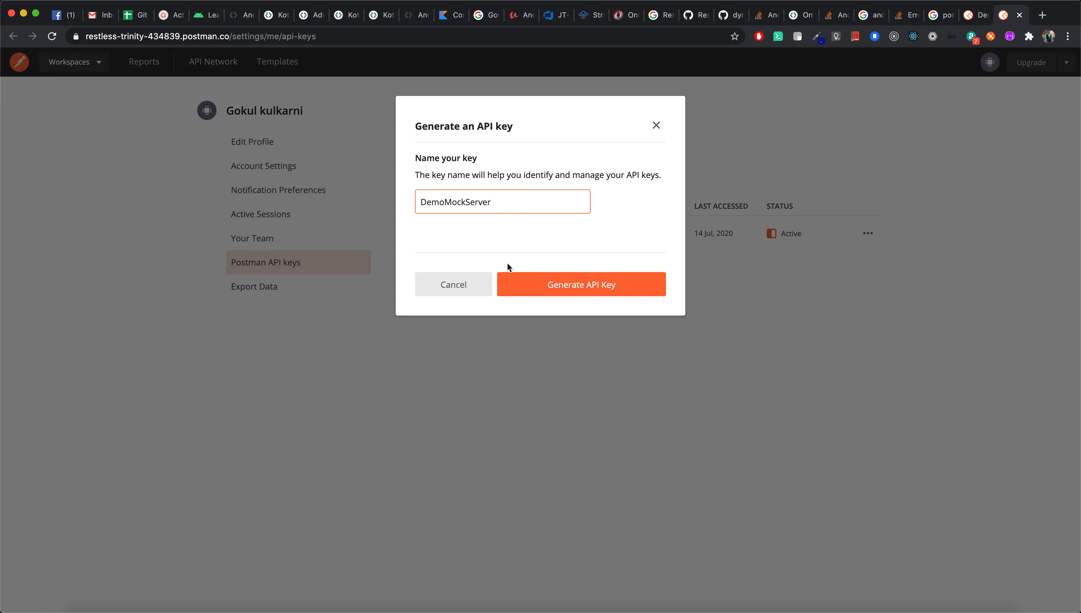
pyautogui.click(541, 284)
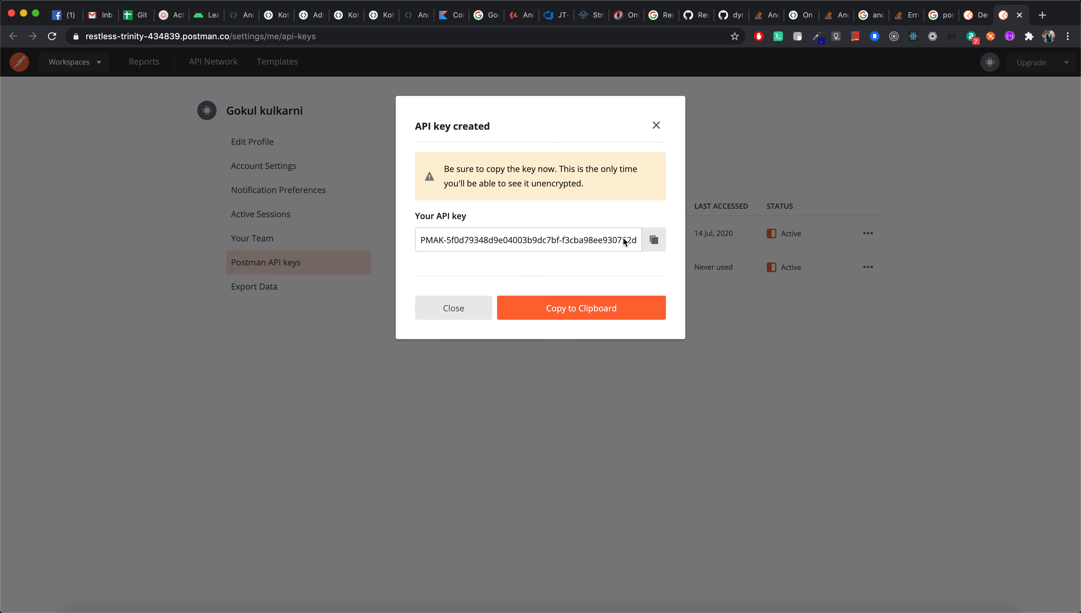
pyautogui.click(654, 240)
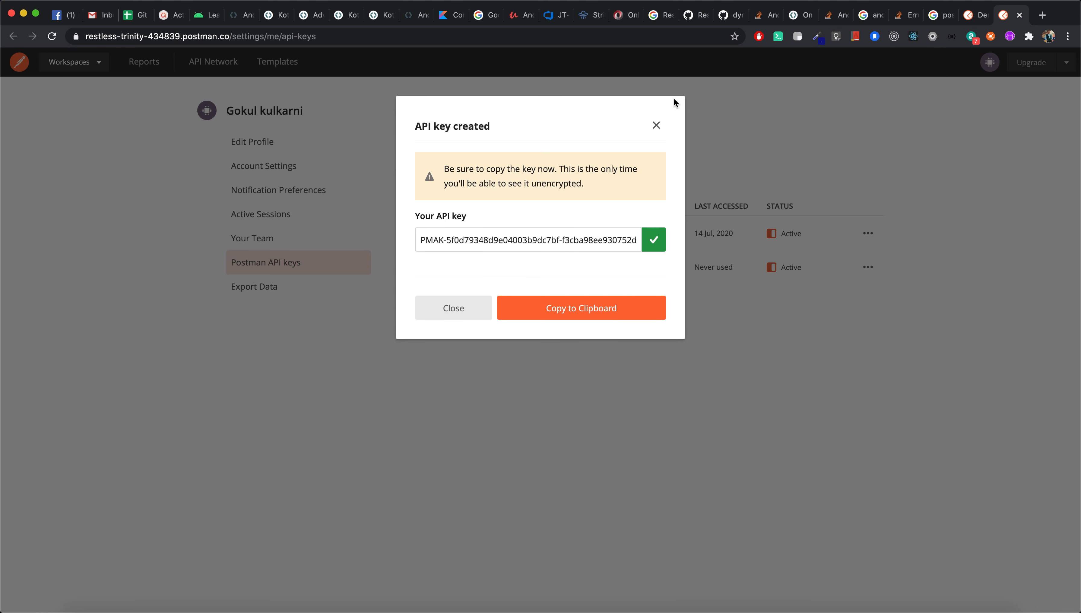
pyautogui.click(656, 126)
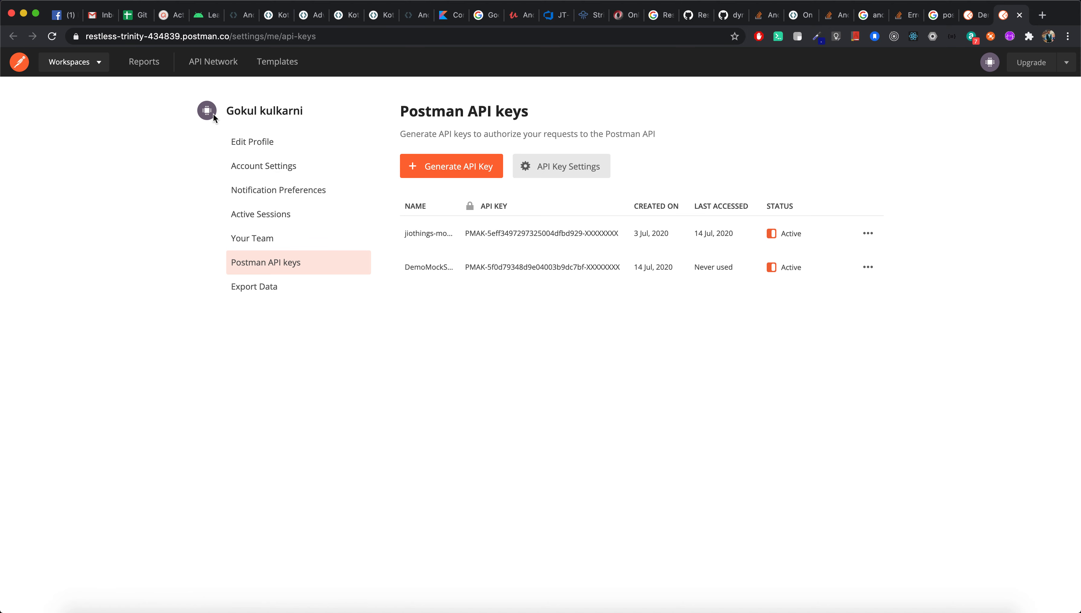
# Paste the API key as LoginUser's x-api-key value and resend, getting 200 OK.
pyautogui.press('super+Tab')
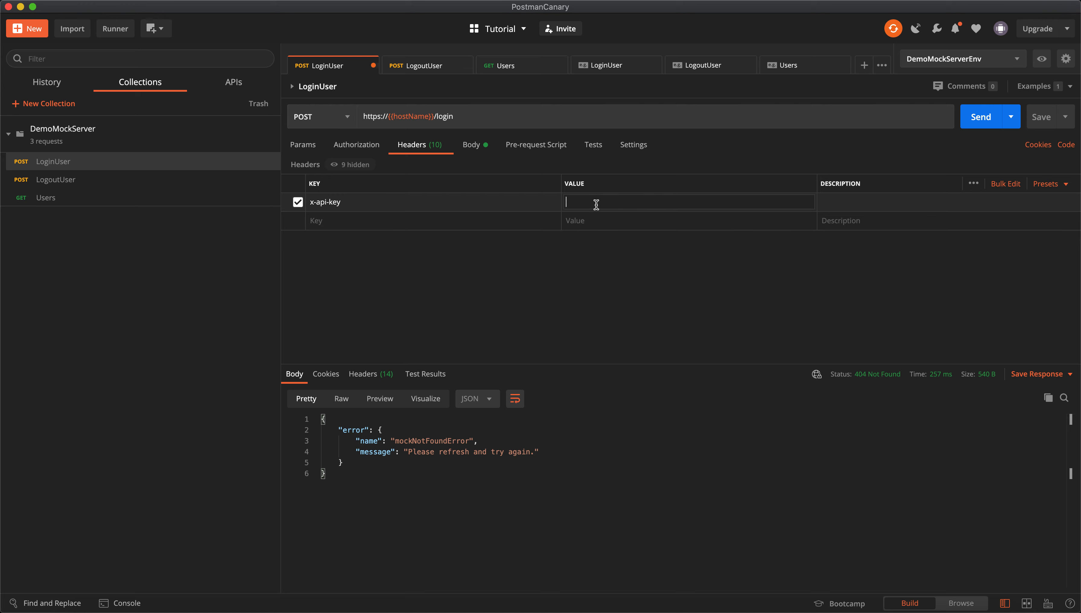
pyautogui.press('super+v')
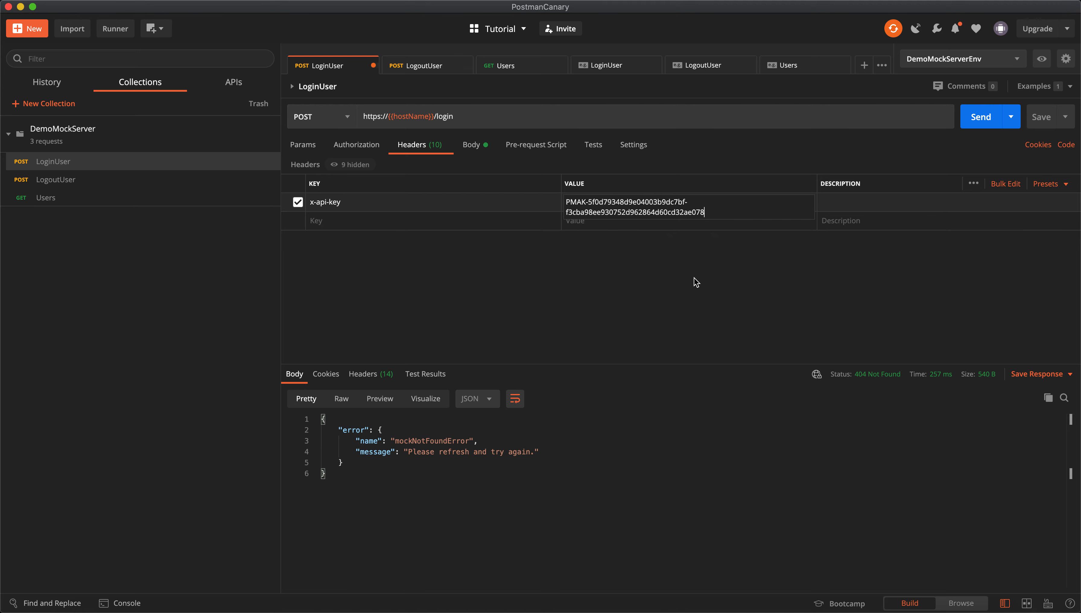
pyautogui.press('super+Tab')
pyautogui.press('super+Tab')
pyautogui.click(982, 121)
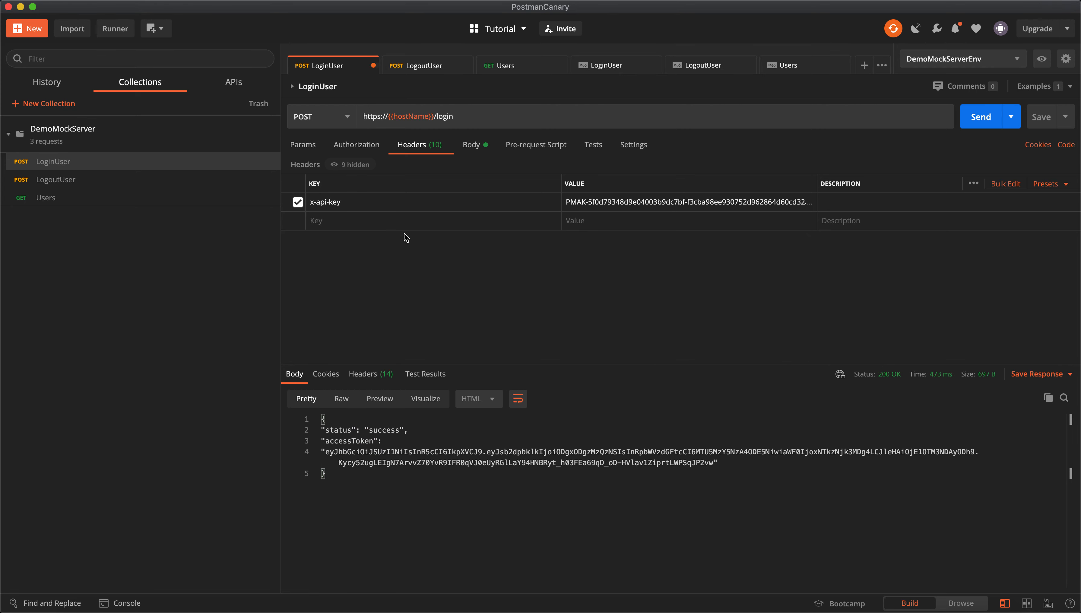
# Add the same x-api-key header with the API key to LogoutUser and send it.
pyautogui.click(371, 201)
pyautogui.press('super+a')
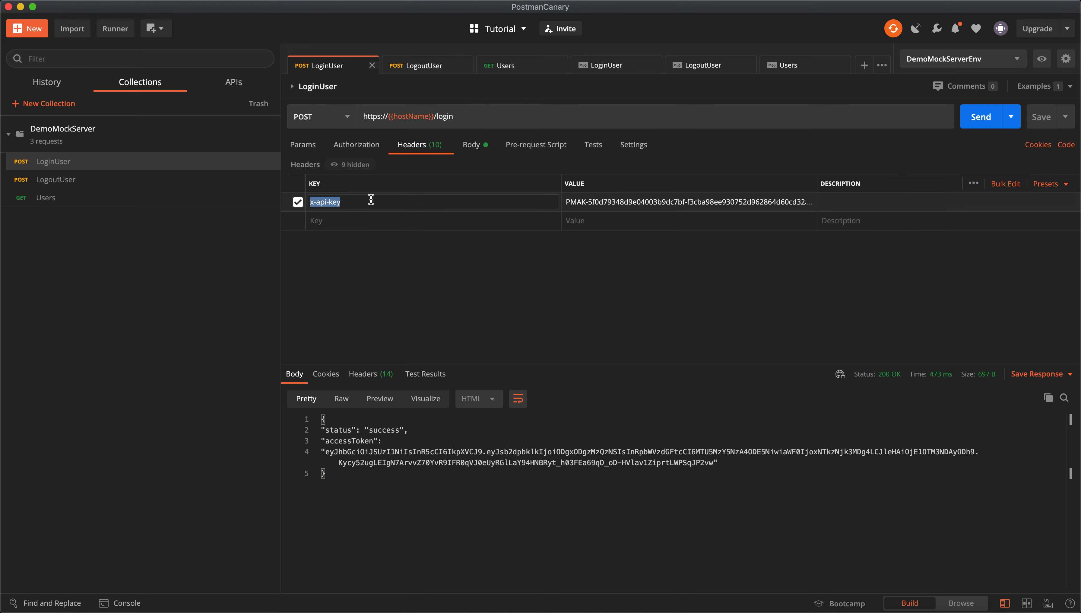
pyautogui.click(416, 66)
pyautogui.click(373, 220)
pyautogui.press('super+v')
pyautogui.click(601, 221)
pyautogui.press('super+shift+v')
pyautogui.press('super+shift+v')
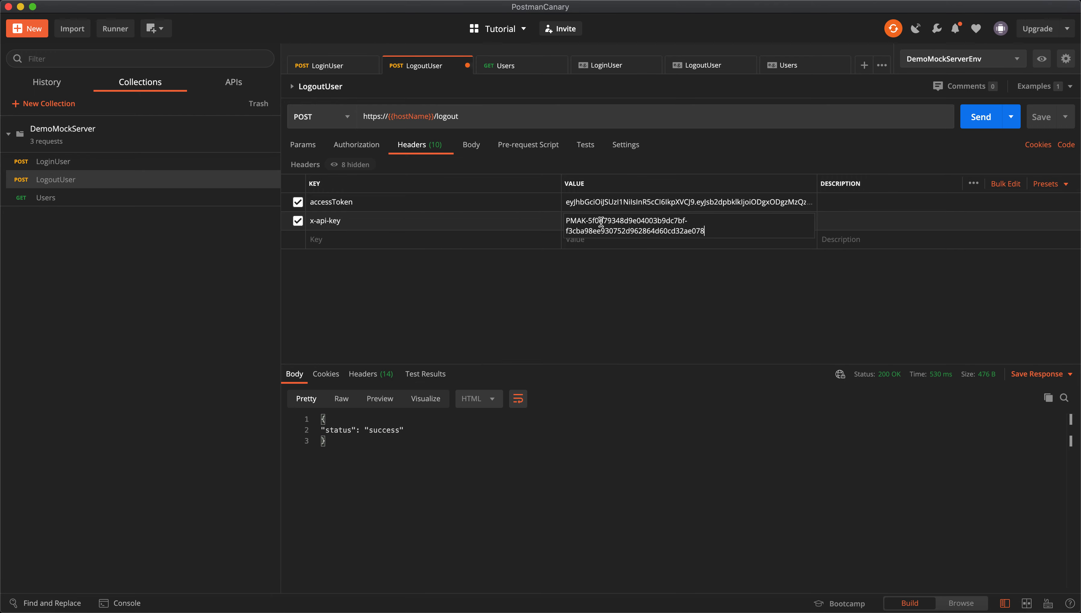
pyautogui.click(978, 122)
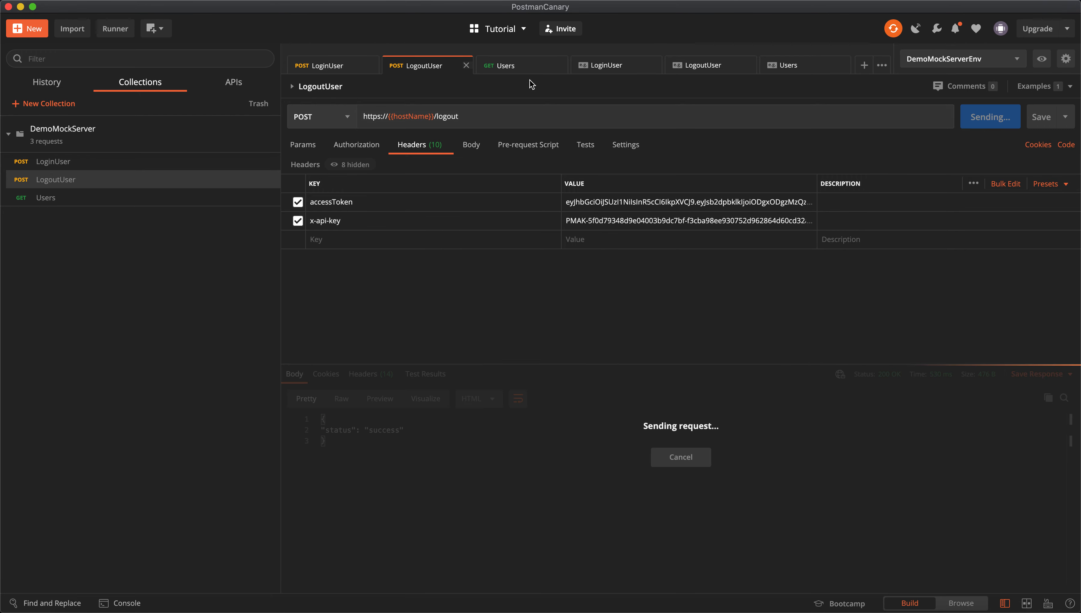
# On Users, add an x-api-key query parameter holding the Postman API key and send.
pyautogui.click(513, 68)
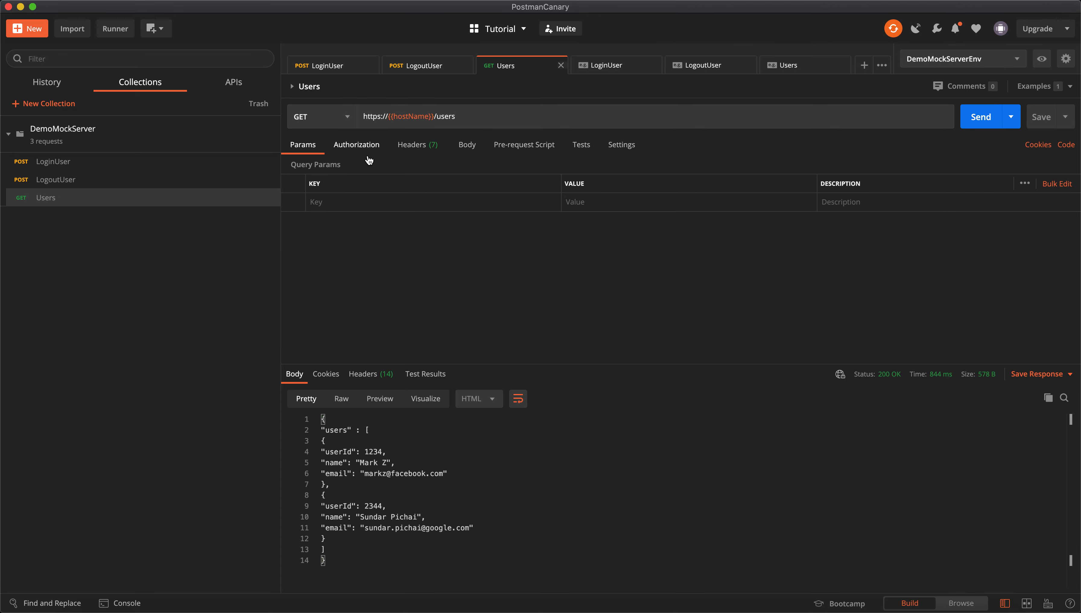
pyautogui.press('shift+super+v')
pyautogui.press('shift+super+v')
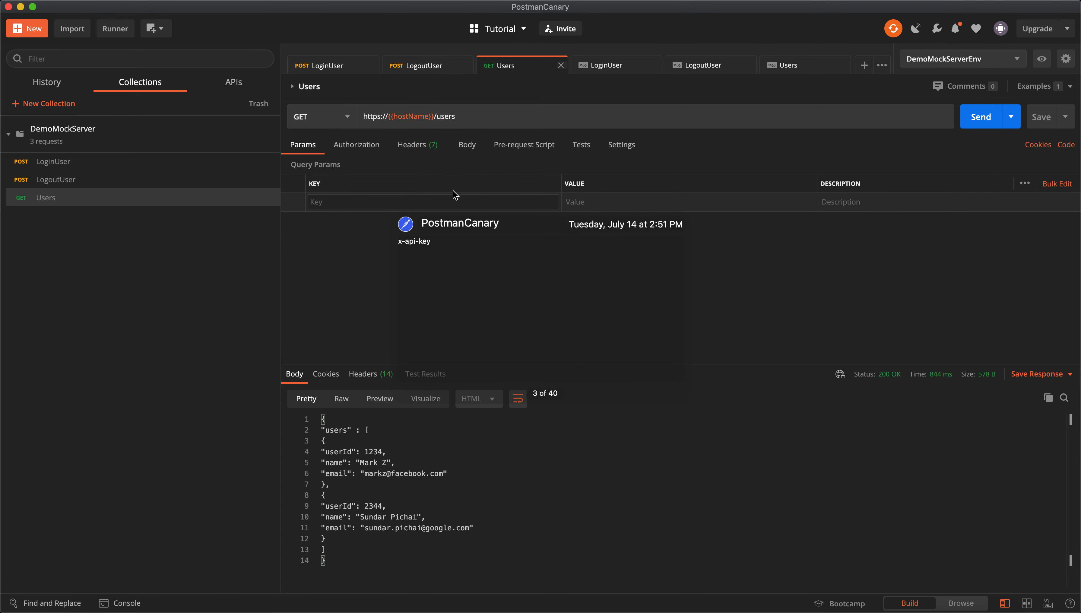
pyautogui.click(607, 203)
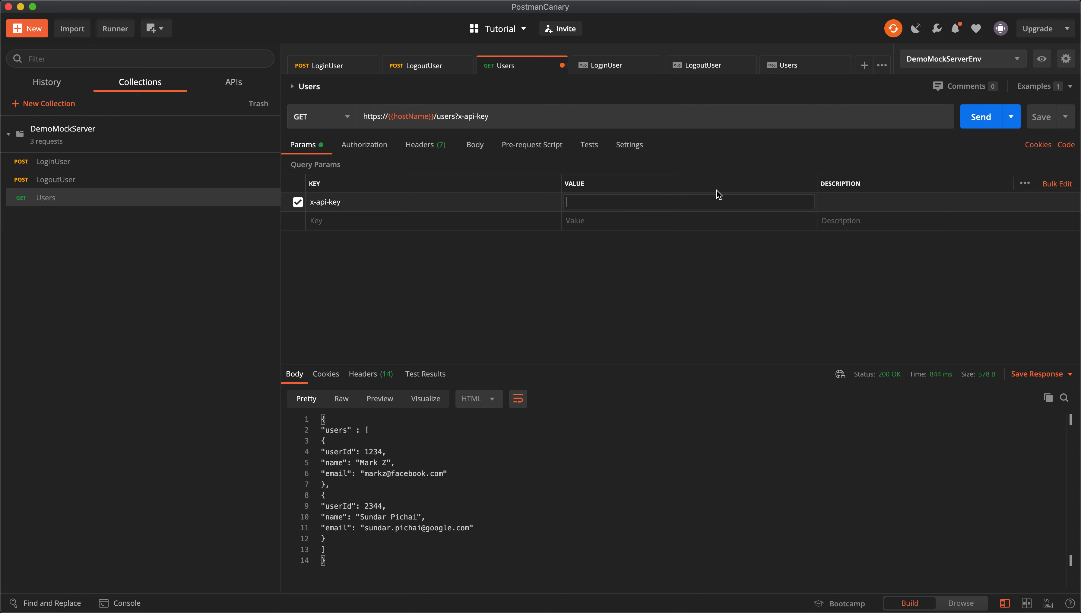
pyautogui.press('shift+super+v')
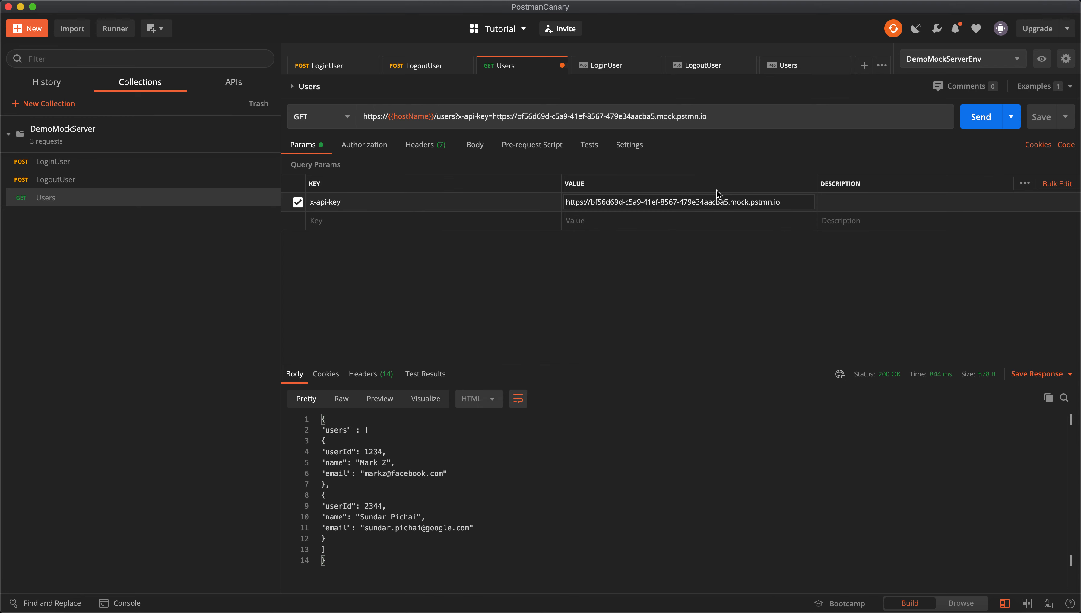
pyautogui.press('super+z')
pyautogui.press('super+z')
pyautogui.press('super+a')
pyautogui.press('shift+super+v')
pyautogui.press('shift+super+v')
pyautogui.press('shift+super+v')
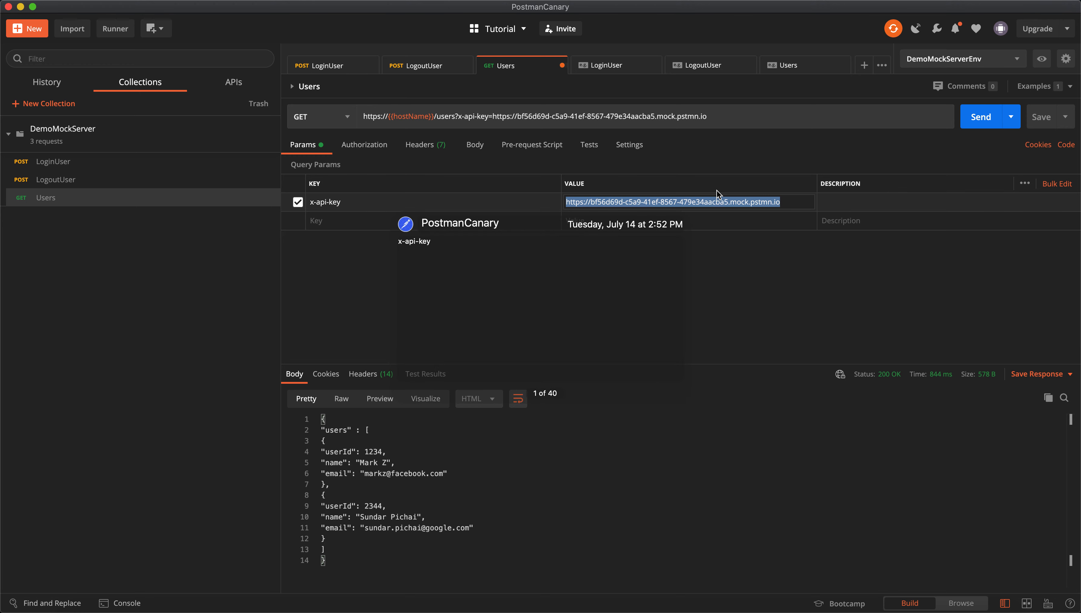
pyautogui.press('super+a')
pyautogui.press('super+x')
pyautogui.press('super+v')
pyautogui.press('super+a')
pyautogui.press('super+x')
pyautogui.press('shift+super+v')
pyautogui.press('shift+super+v')
pyautogui.press('Return')
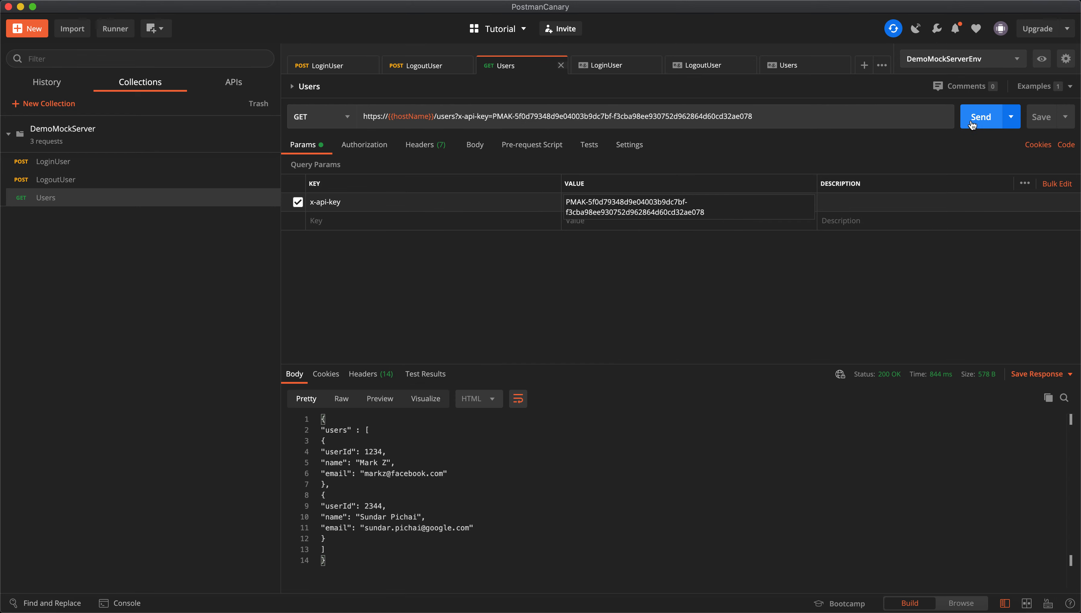
pyautogui.click(974, 116)
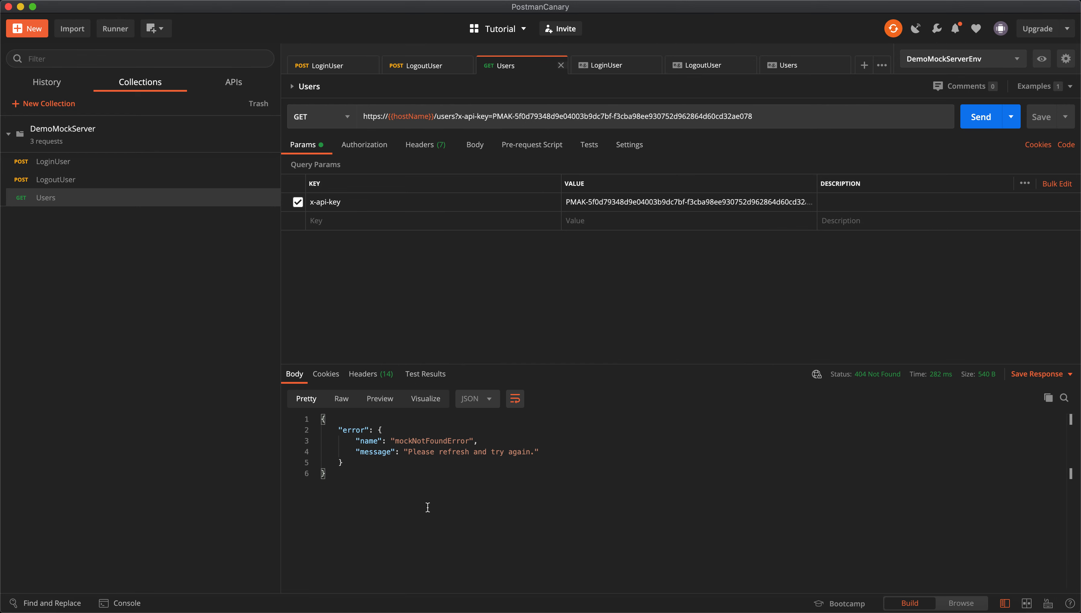
# Disable the x-api-key query parameter on Users.
pyautogui.tripleClick(582, 202)
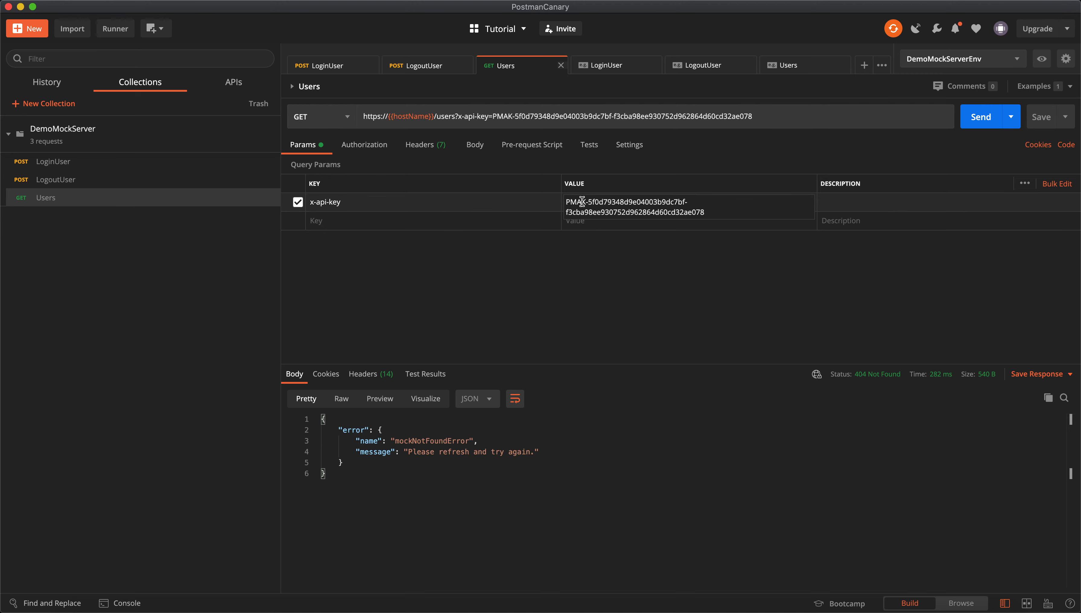
pyautogui.click(724, 214)
pyautogui.tripleClick(357, 202)
pyautogui.click(298, 203)
# Add an x-api-key header with the Postman API key to Users and send, getting 200 OK.
pyautogui.click(408, 148)
pyautogui.click(491, 200)
pyautogui.press('super+shift+v')
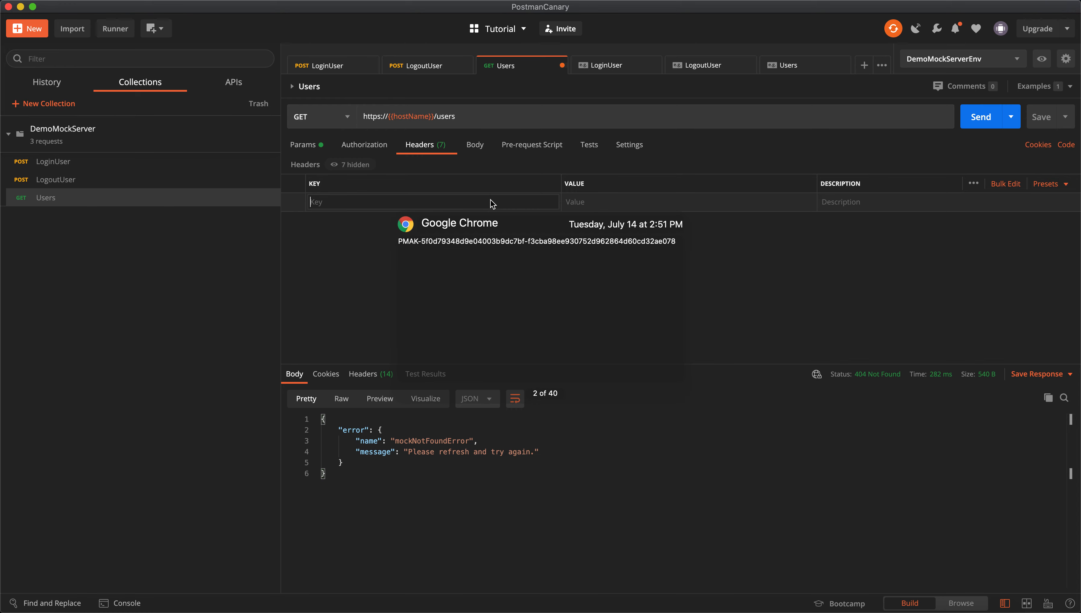
pyautogui.press('Left')
pyautogui.press('Return')
pyautogui.click(600, 203)
pyautogui.press('super+v')
pyautogui.press('super+a')
pyautogui.press('BackSpace')
pyautogui.press('super+shift+v')
pyautogui.press('Left')
pyautogui.press('Return')
pyautogui.click(985, 117)
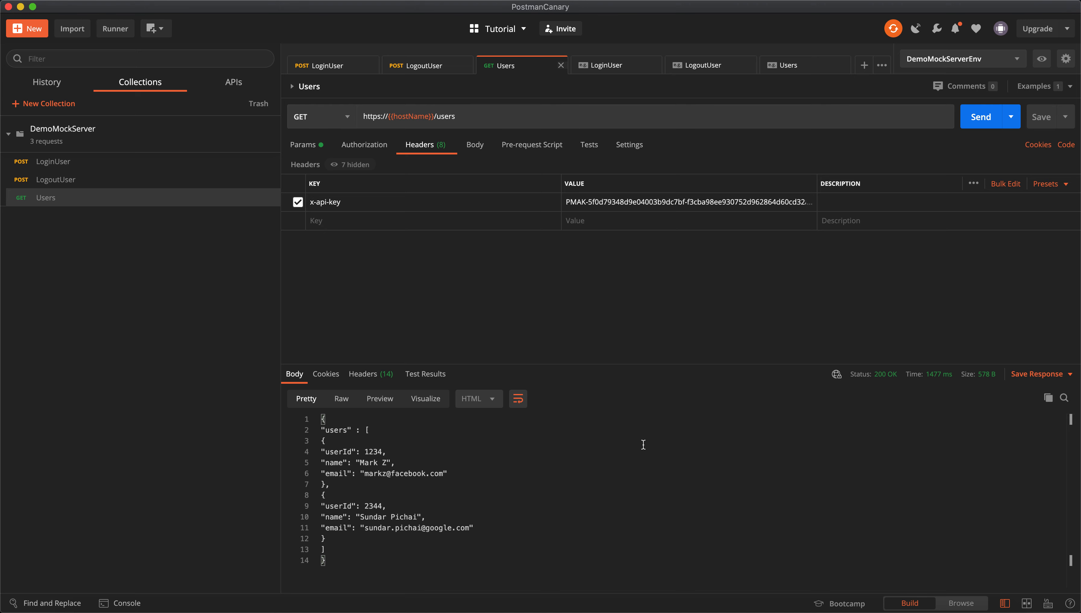
# Choose Publish Docs for the DemoMockServer collection.
pyautogui.moveTo(271, 146)
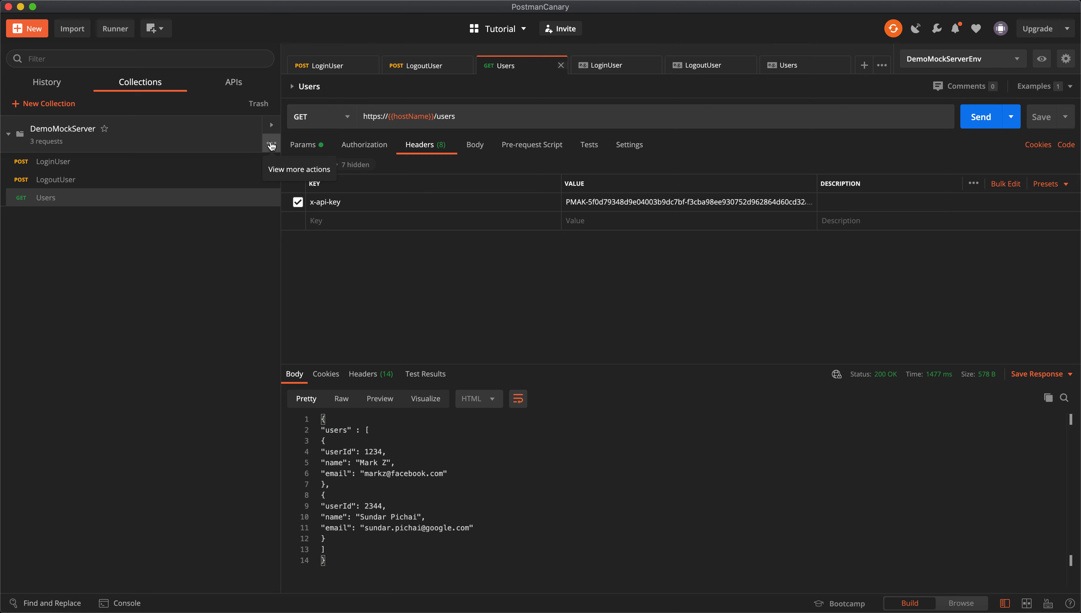
pyautogui.click(271, 146)
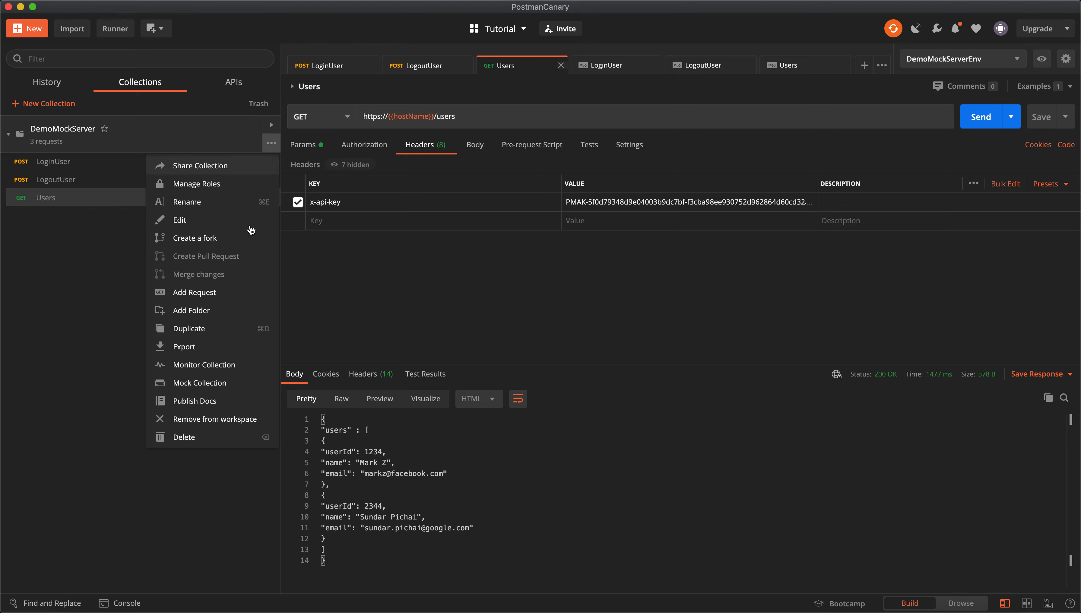
pyautogui.click(205, 407)
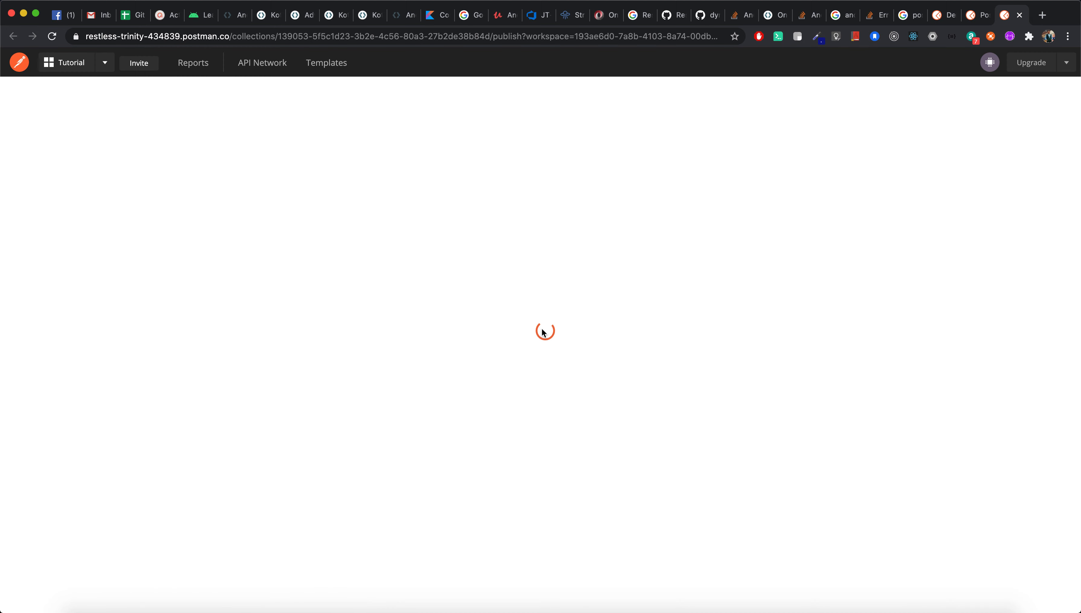
# Publish the DemoMockServer collection with the DemoMockServerEnv environment, retrying after the error.
pyautogui.click(457, 210)
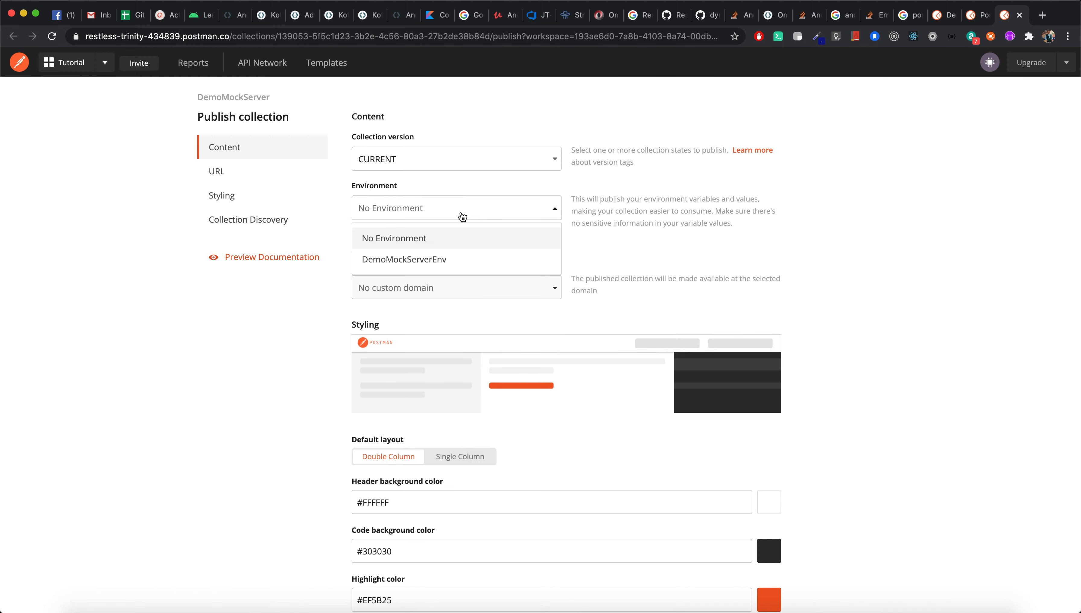
pyautogui.click(432, 258)
pyautogui.scroll(-5, 284, 339)
pyautogui.scroll(-2, 297, 374)
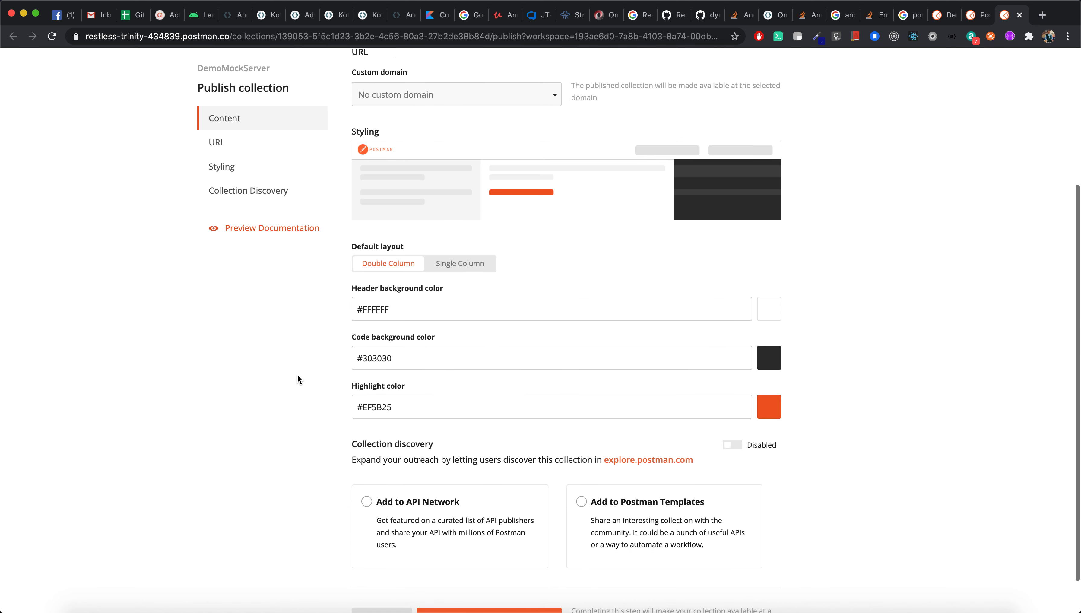
pyautogui.scroll(-2, 275, 414)
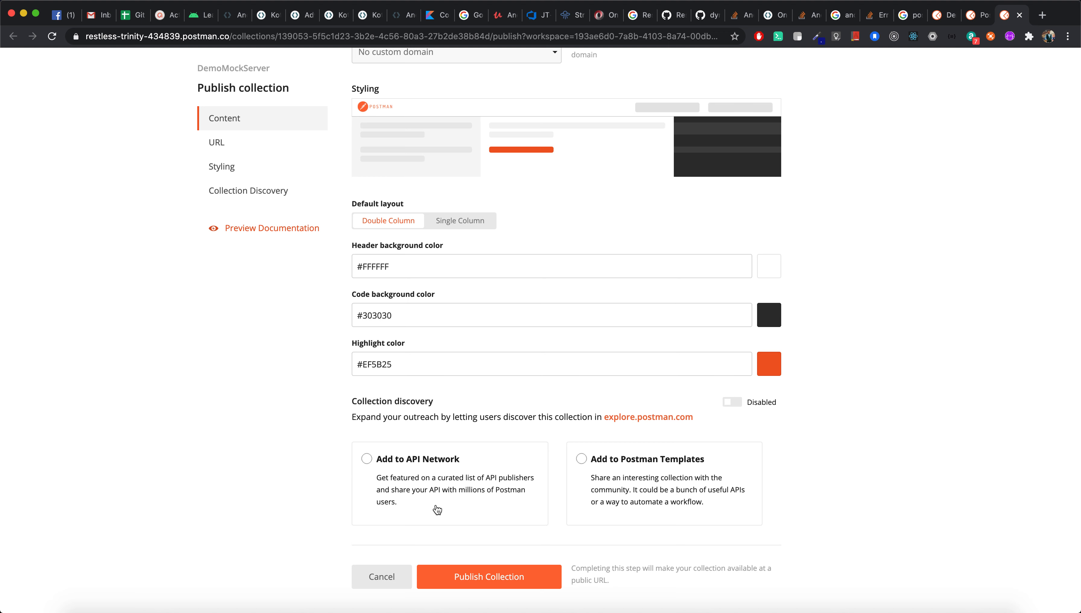
pyautogui.click(490, 578)
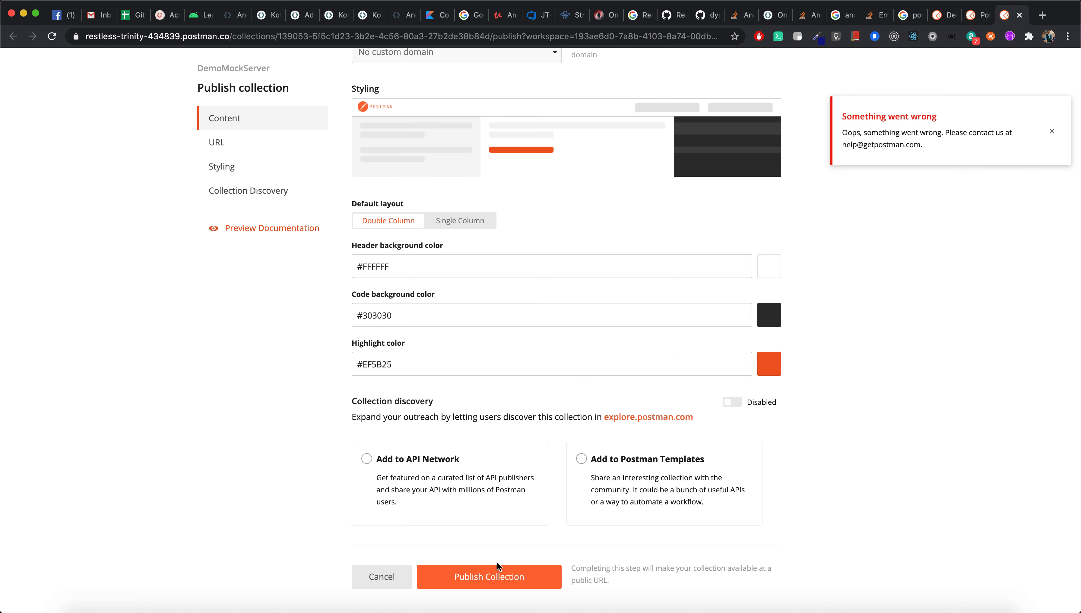
pyautogui.click(492, 579)
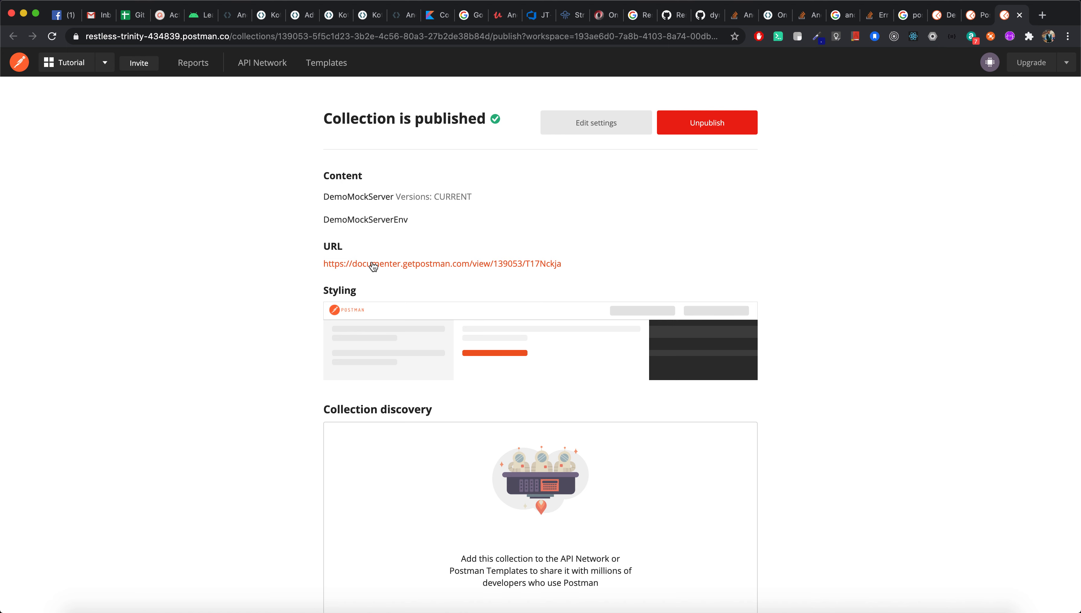
# Open the public DemoMockServer documentation page and scroll through its documented requests.
pyautogui.keyDown('super'); pyautogui.click(514, 264); pyautogui.keyUp('super')
pyautogui.hotkey('ctrl', 'Tab')
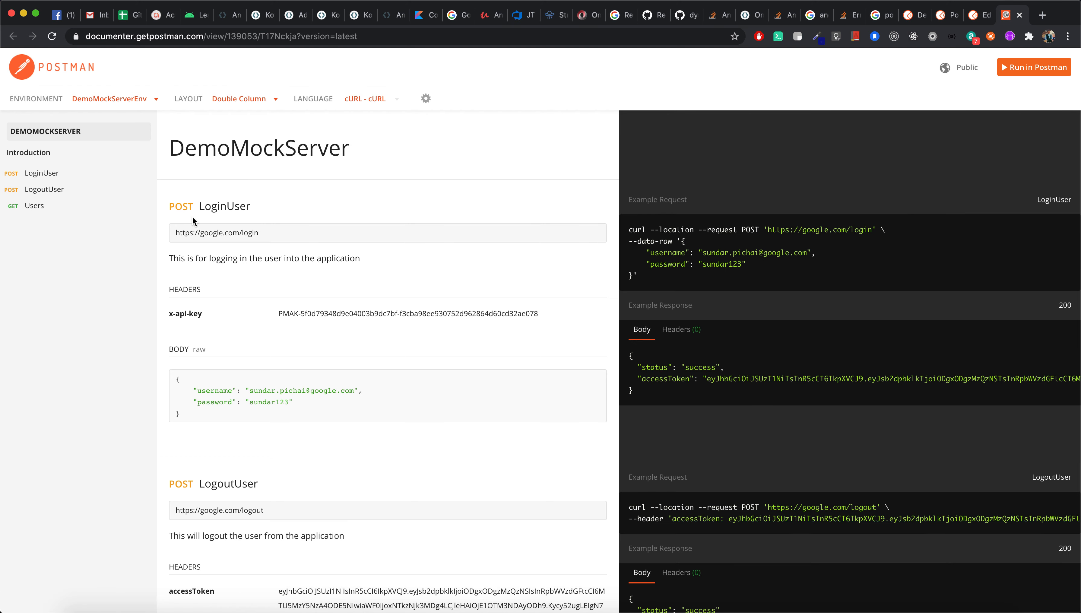
pyautogui.scroll(-1, 427, 329)
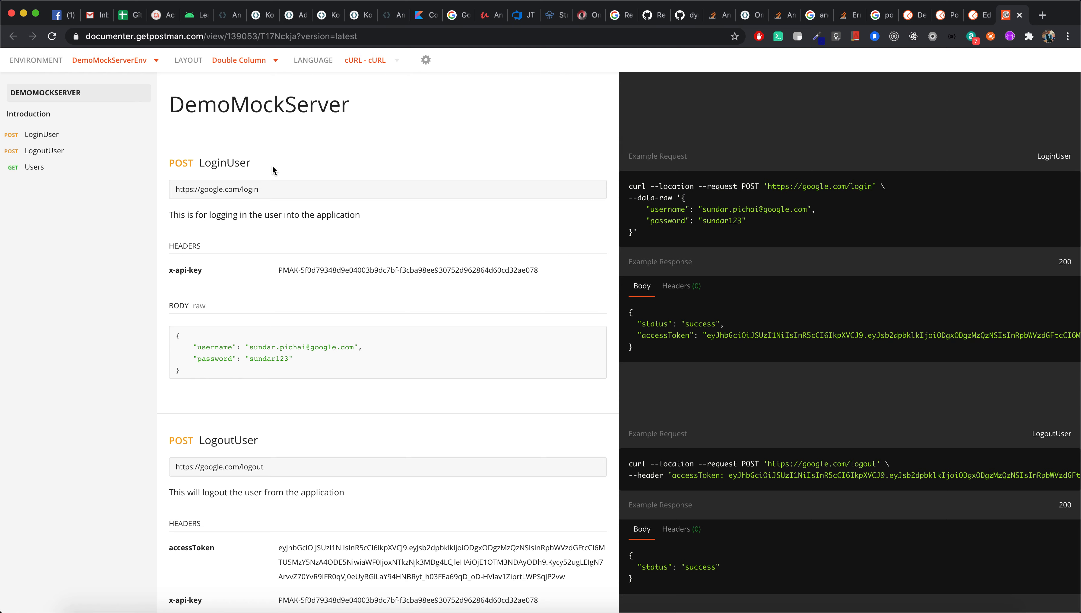
pyautogui.scroll(-7, 286, 316)
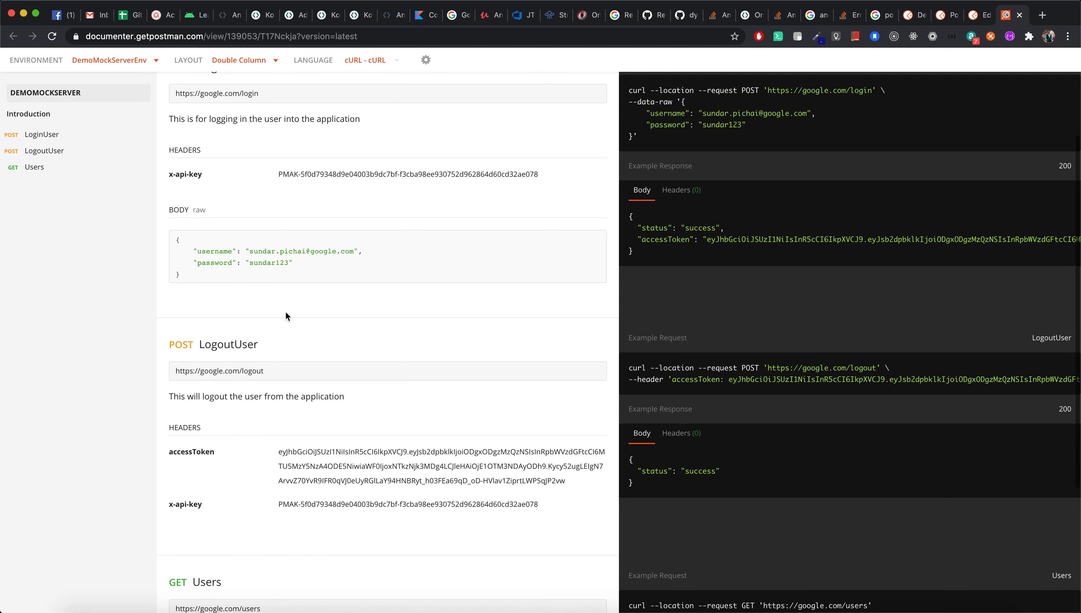
pyautogui.scroll(8, 285, 310)
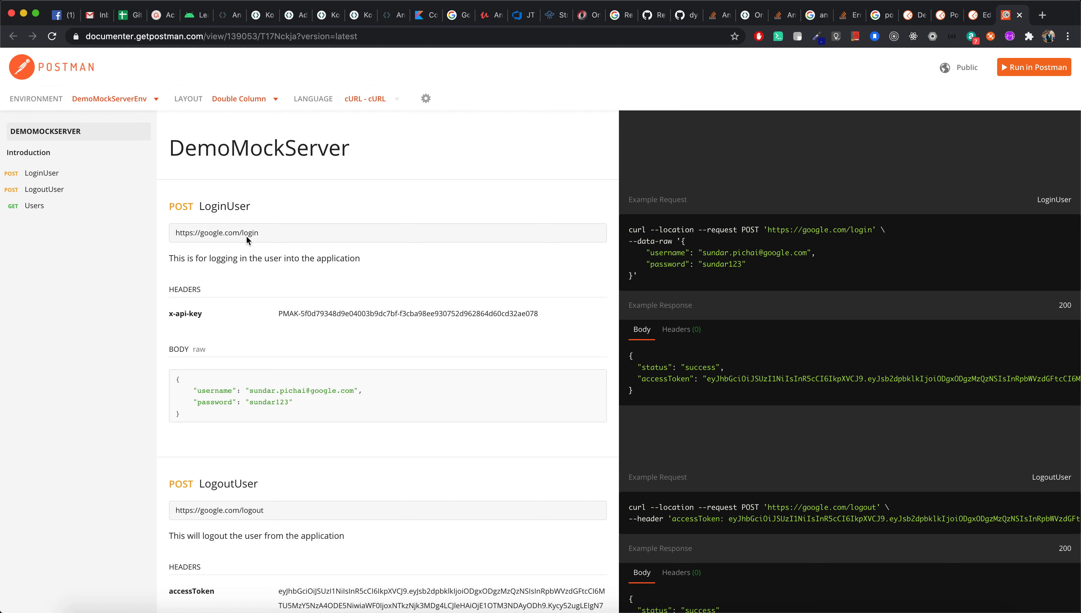
pyautogui.scroll(-5, 326, 333)
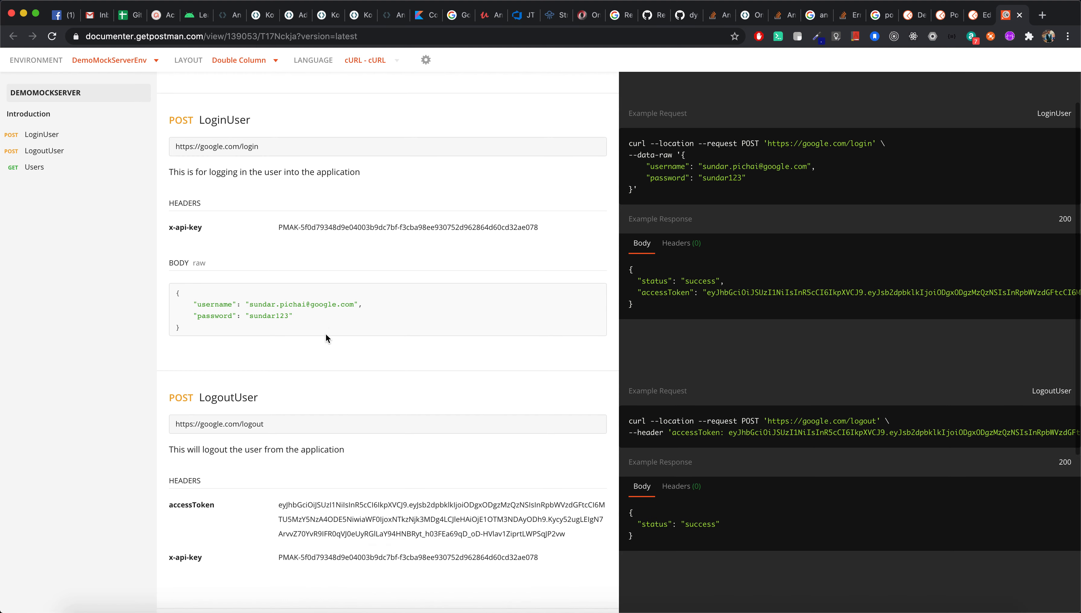
pyautogui.scroll(-3, 326, 333)
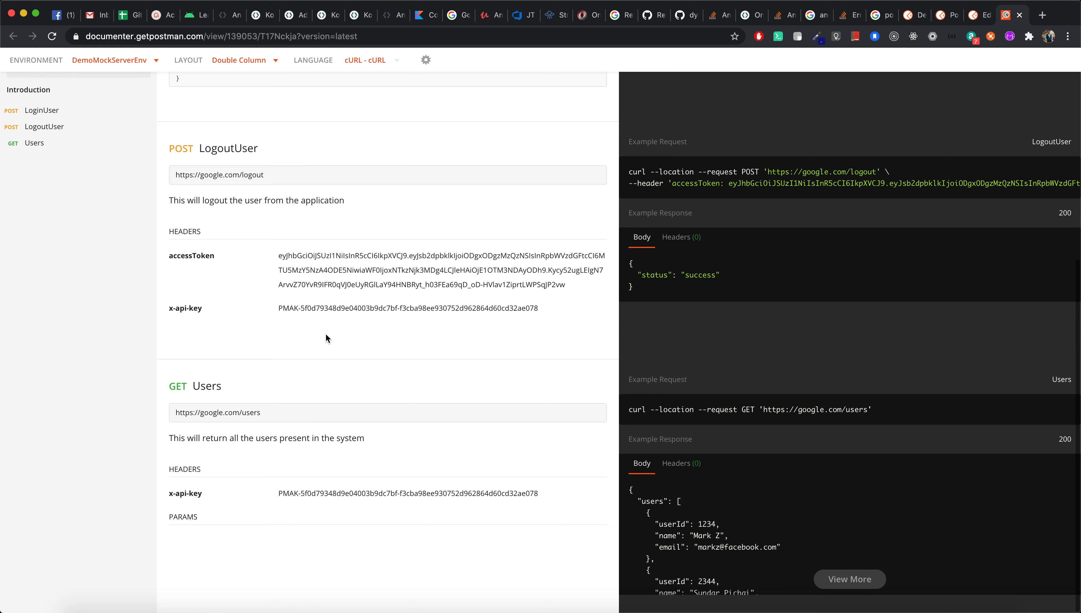
pyautogui.scroll(-2, 707, 495)
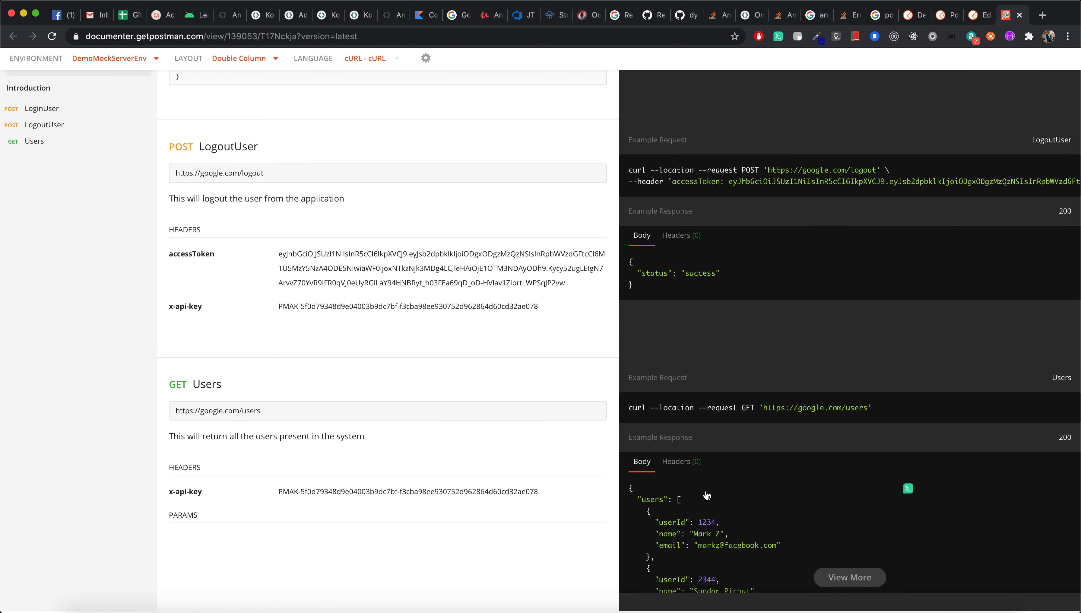
pyautogui.scroll(-1, 756, 533)
# View the full Users example response, revisit the LoginUser and Users sections, and return to Postman Canary.
pyautogui.click(841, 579)
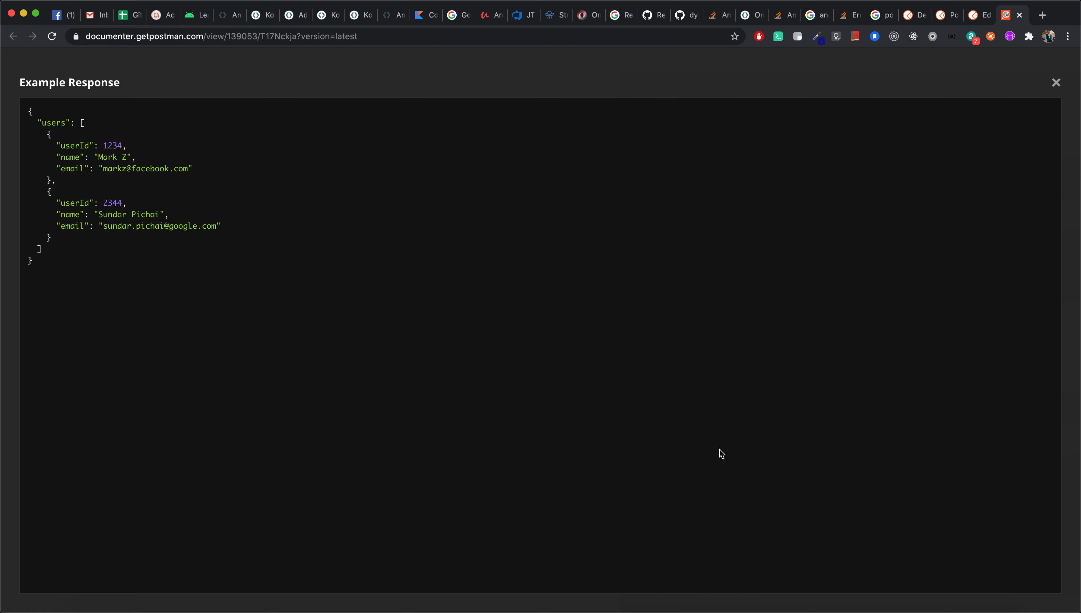
pyautogui.click(1056, 83)
pyautogui.scroll(15, 760, 459)
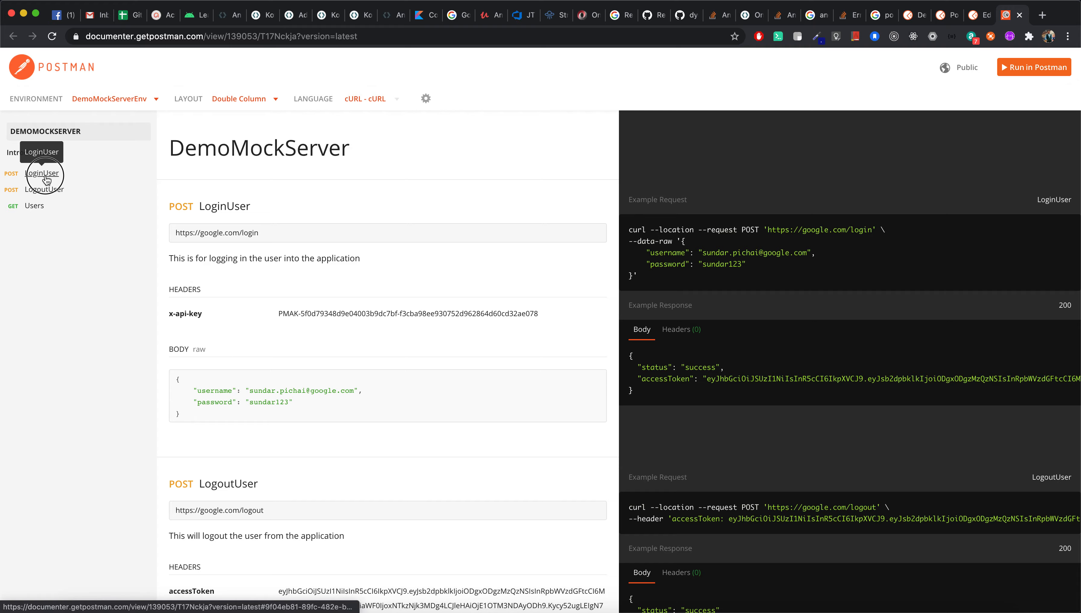
pyautogui.click(47, 172)
pyautogui.click(37, 167)
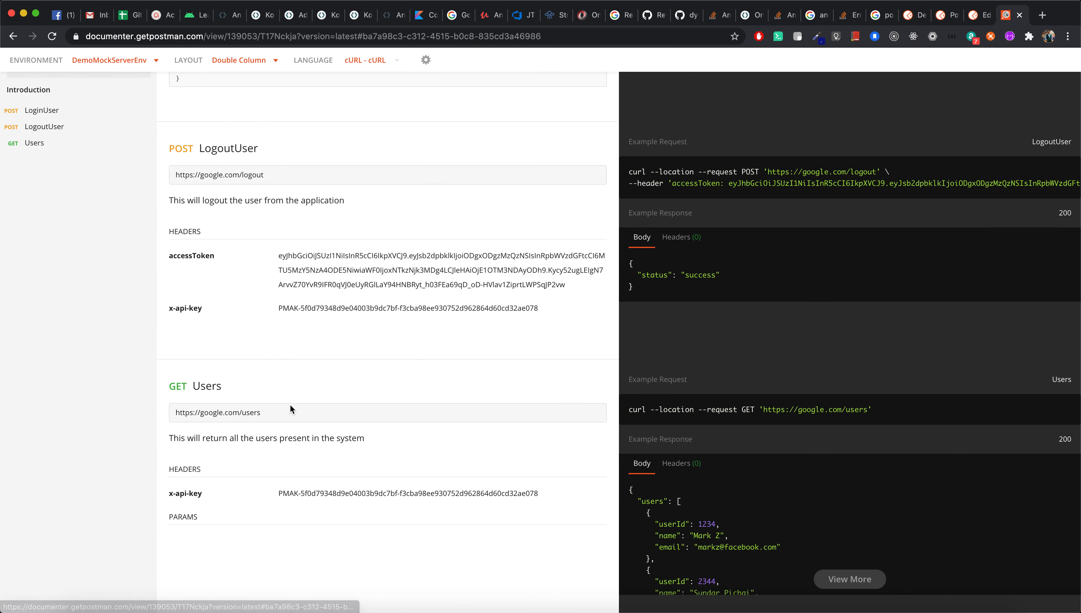
pyautogui.scroll(8, 284, 465)
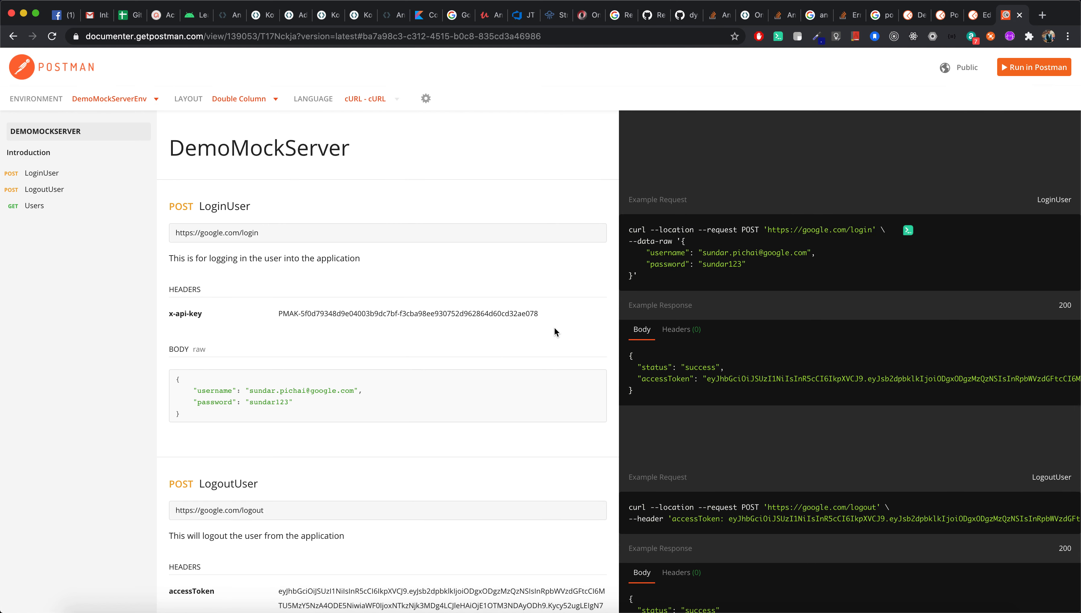
pyautogui.press('super+Tab')
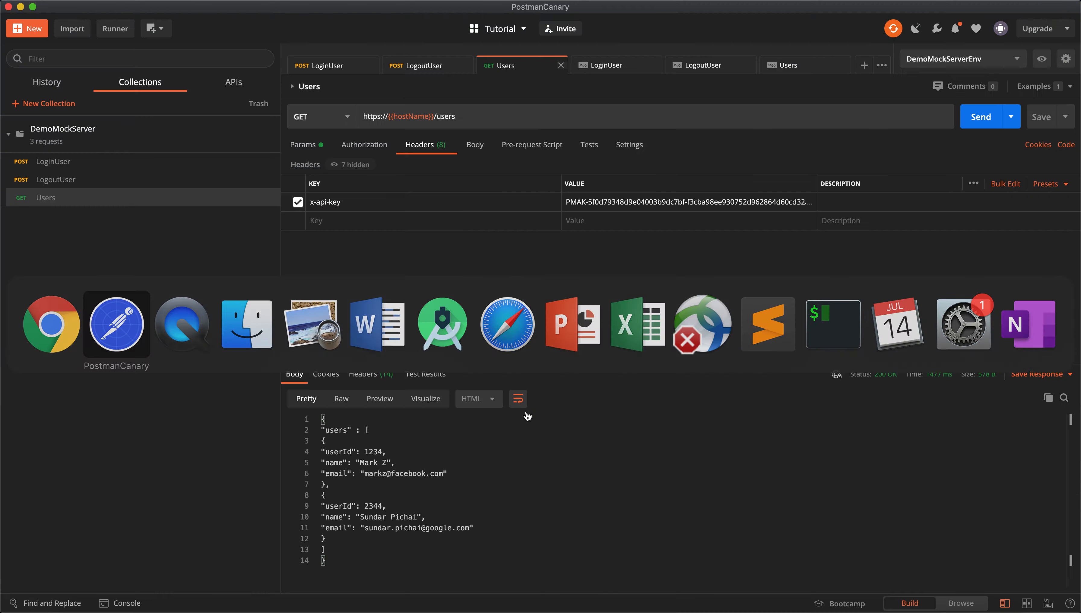